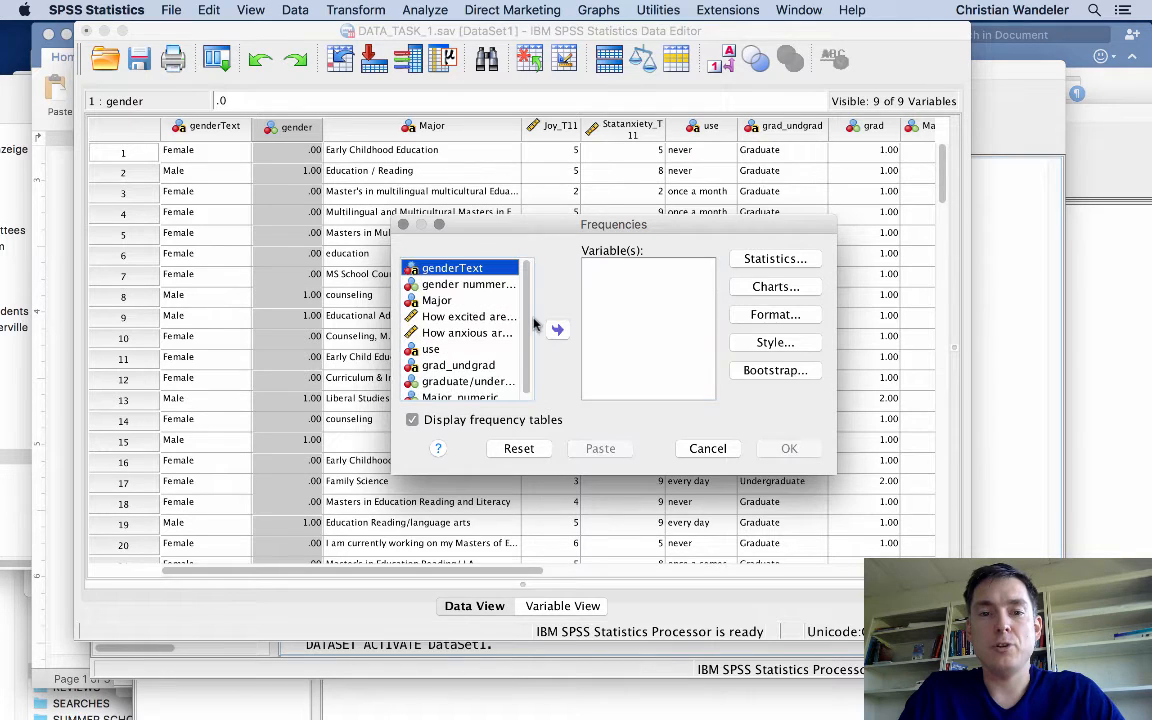
Add the numeric gender variable to the Frequencies analysis and request mean, median, mode, standard deviation, variance and range
{"action": "left_click", "coordinate": [452, 284]}
{"action": "left_click", "coordinate": [558, 333]}
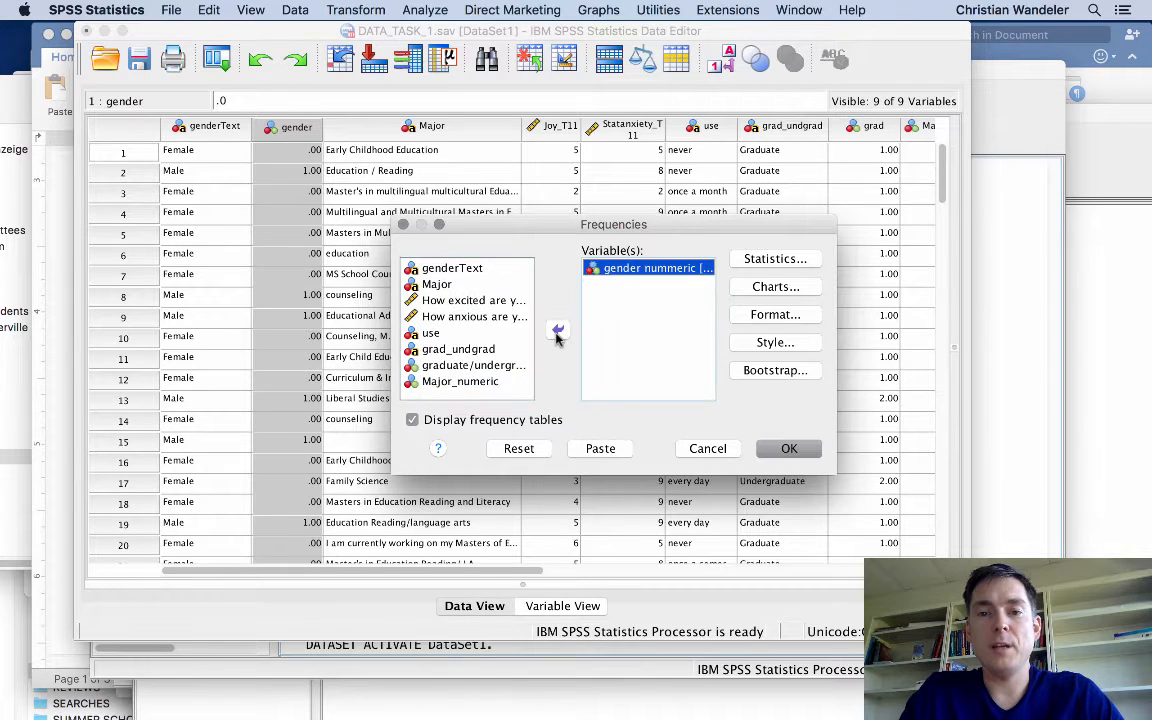
{"action": "left_click", "coordinate": [776, 259]}
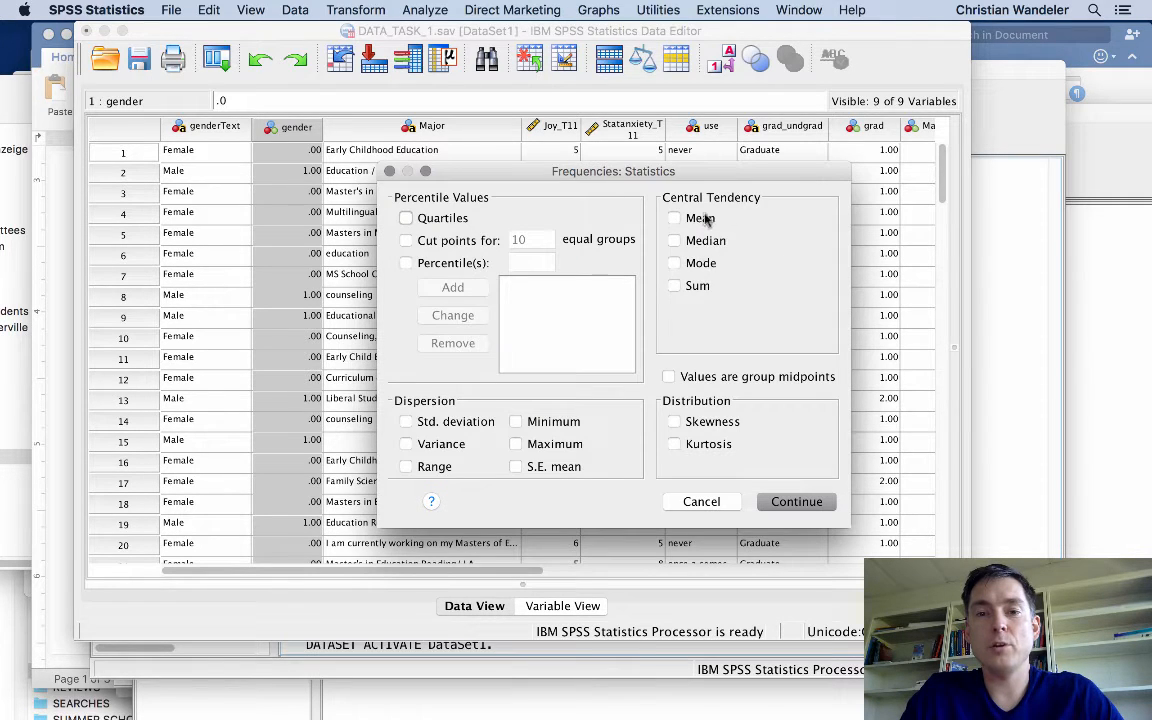
{"action": "left_click", "coordinate": [674, 218]}
{"action": "left_click", "coordinate": [674, 241]}
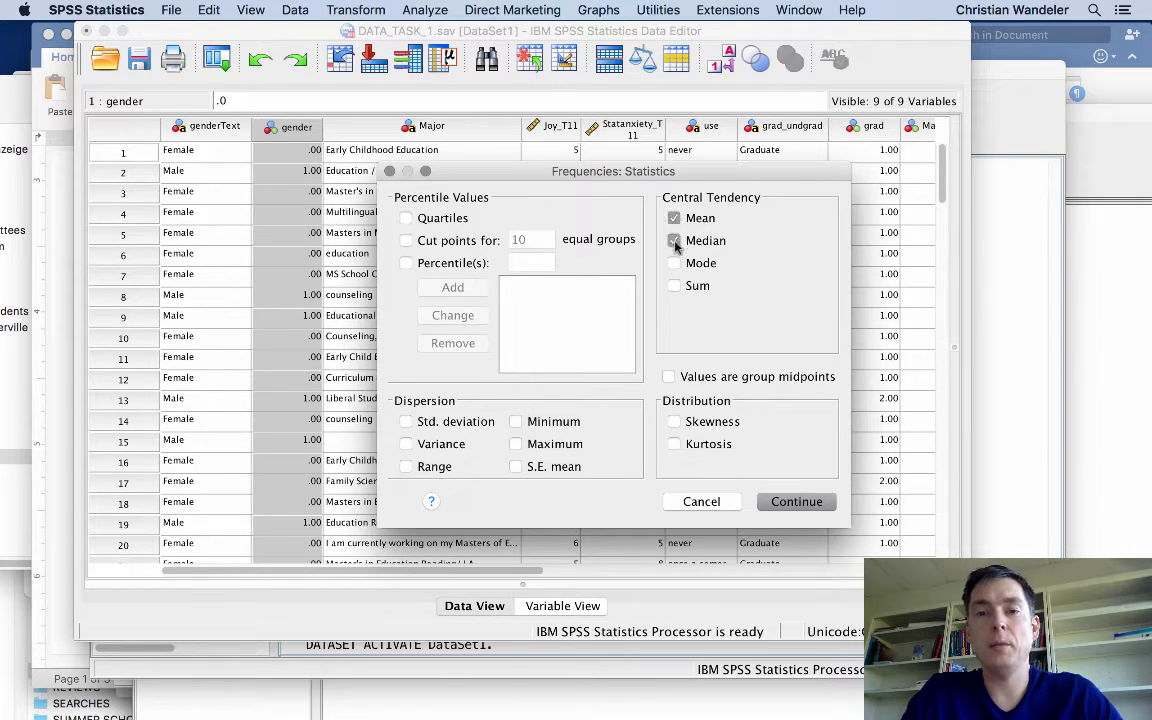
{"action": "left_click", "coordinate": [674, 263]}
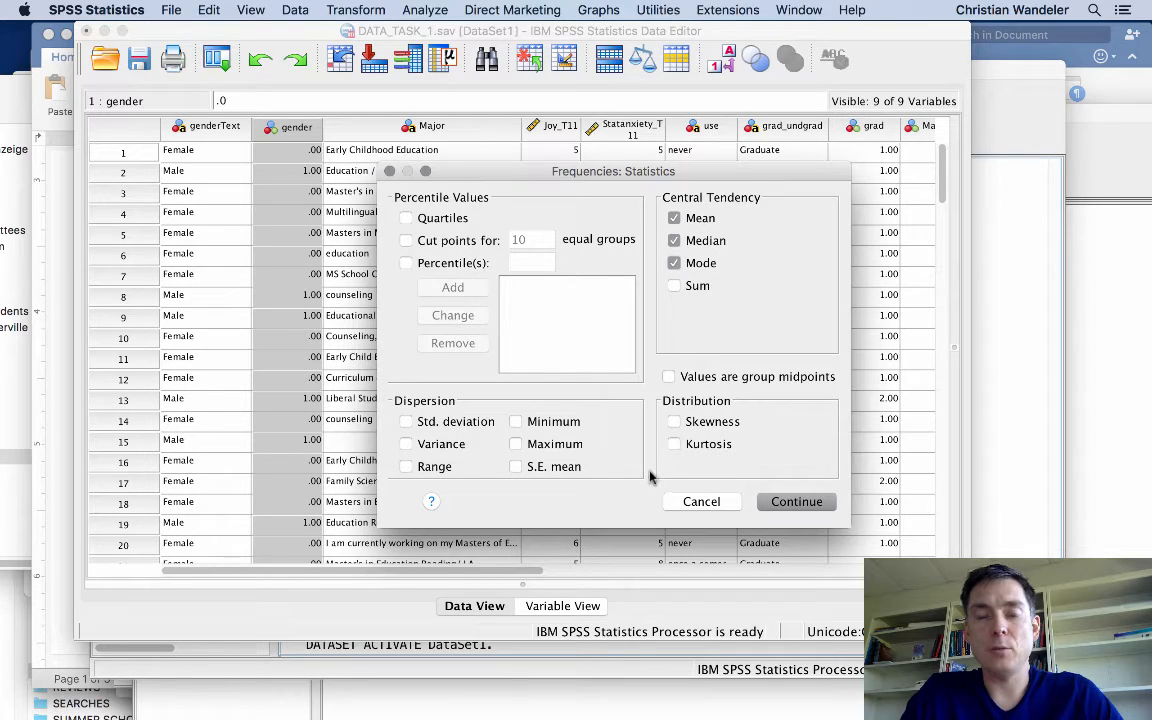
{"action": "left_click", "coordinate": [406, 422]}
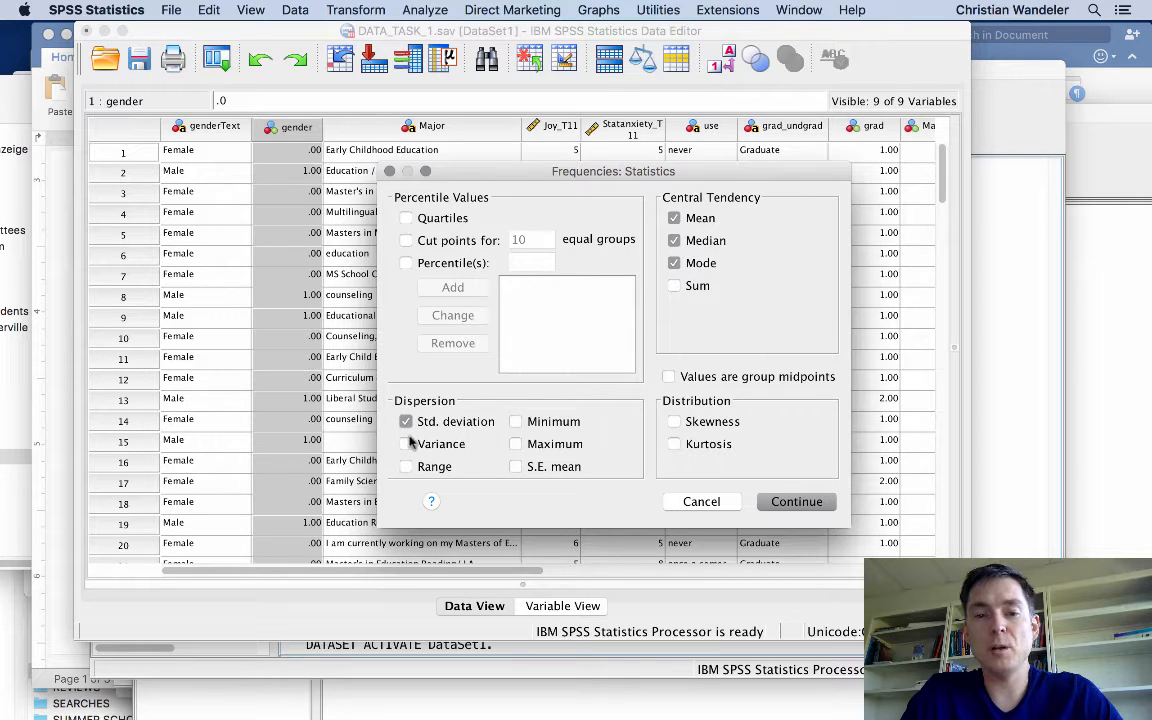
{"action": "left_click", "coordinate": [406, 466]}
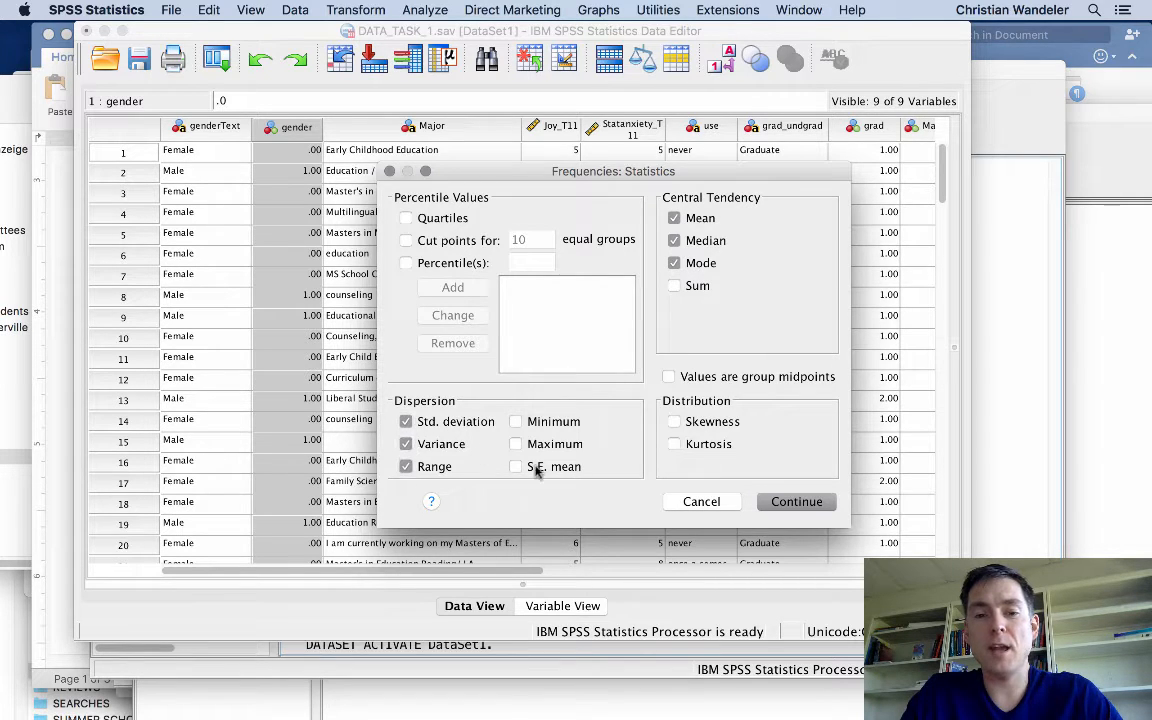
{"action": "left_click", "coordinate": [797, 502]}
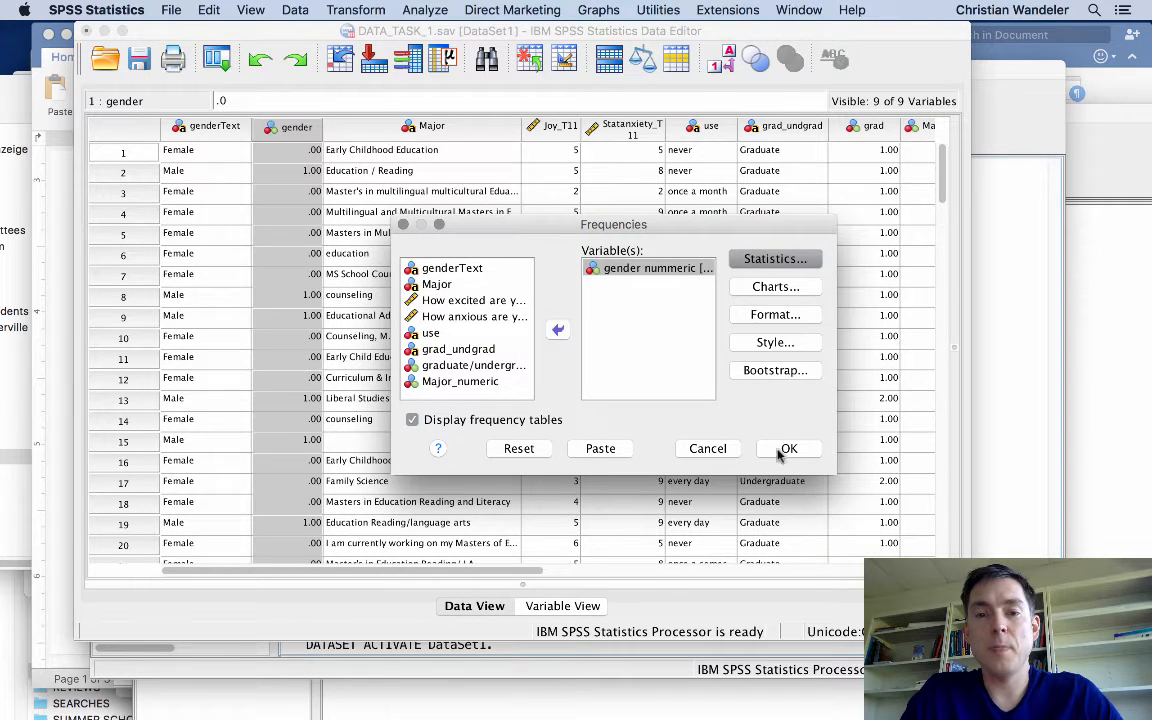
Request bar charts showing frequencies for the gender analysis and paste the commands as syntax
{"action": "left_click", "coordinate": [782, 288]}
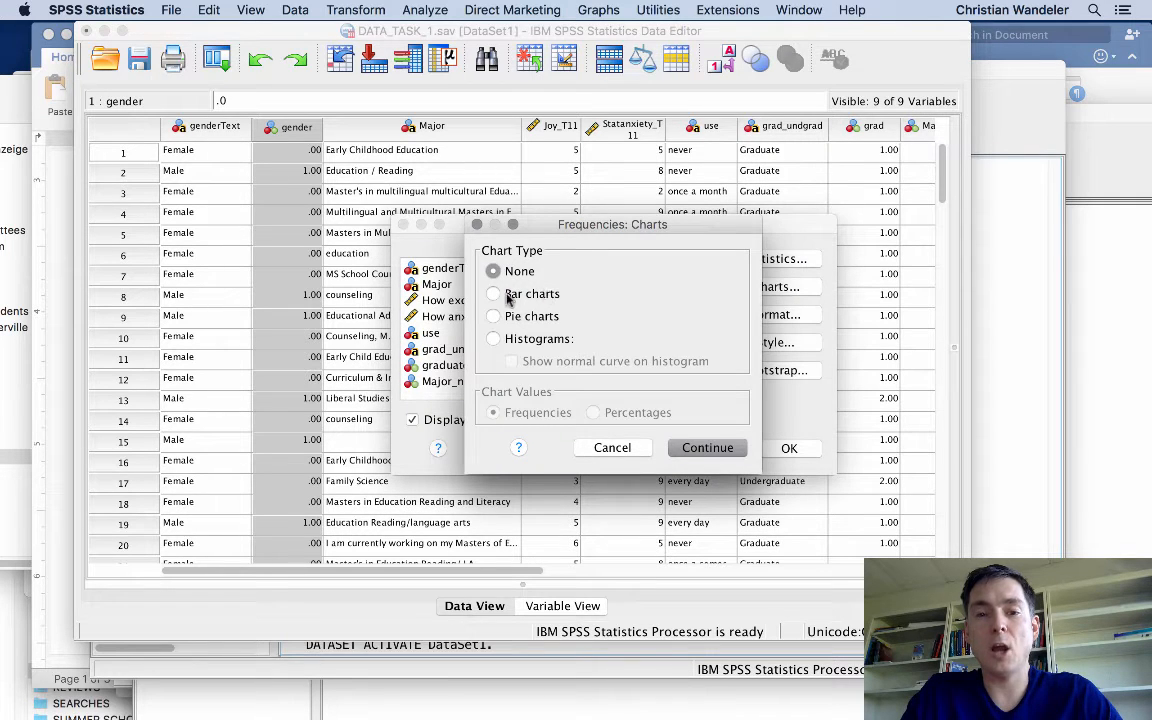
{"action": "left_click", "coordinate": [496, 295]}
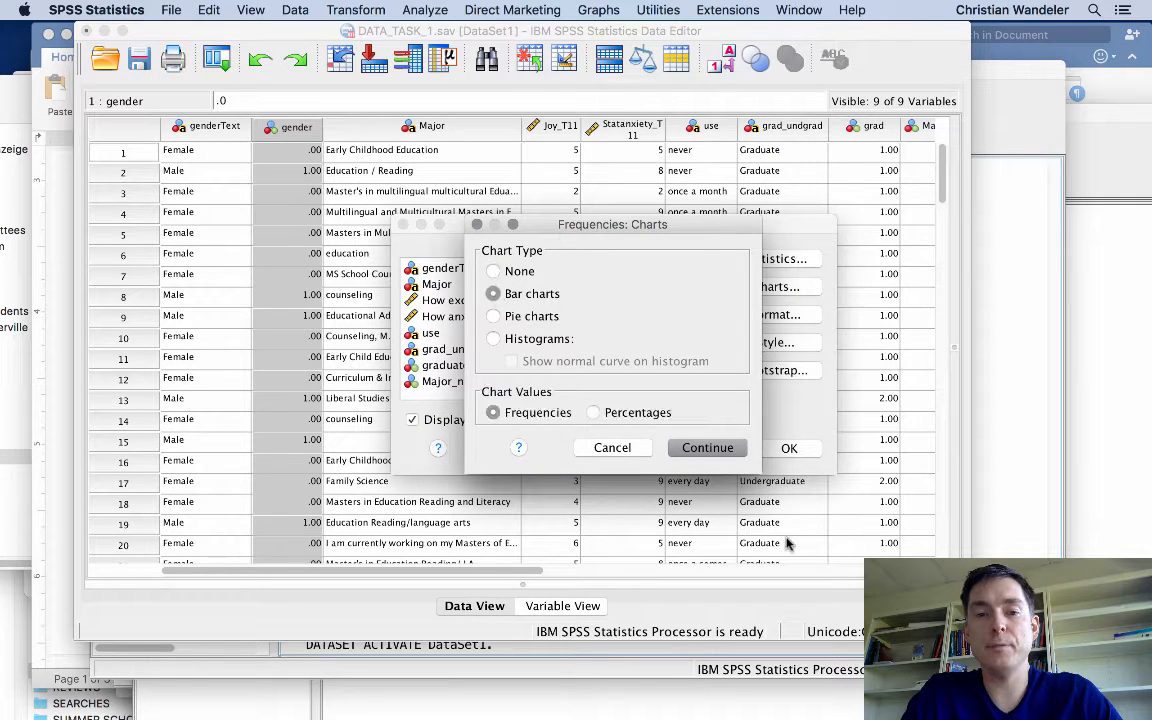
{"action": "left_click", "coordinate": [731, 450]}
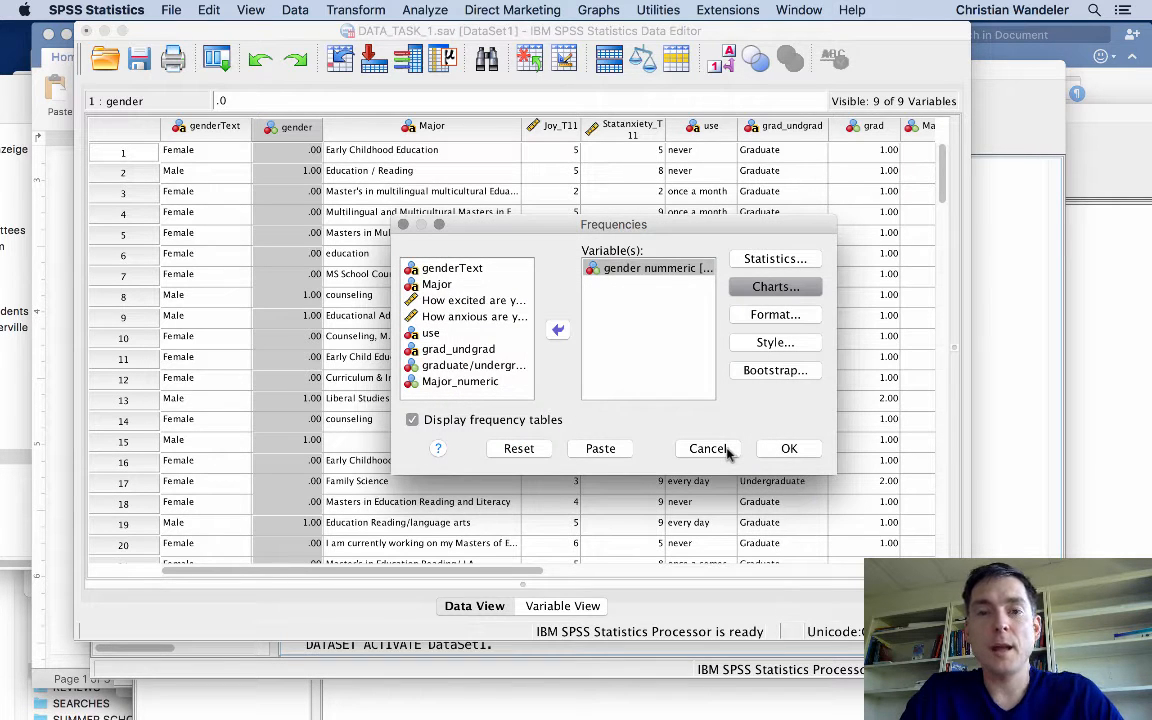
{"action": "left_click", "coordinate": [600, 450]}
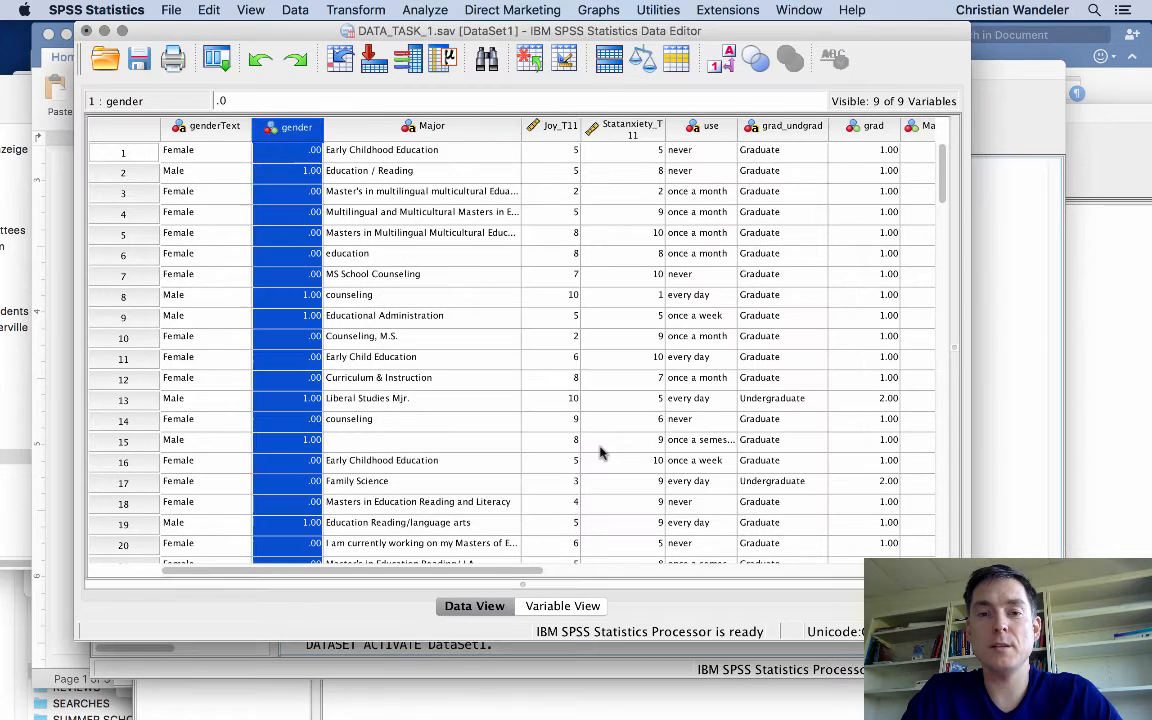
In the Syntax1 window, insert three blank lines after the "fre grad." line and run the pasted FREQUENCIES block for gender
{"action": "left_click", "coordinate": [808, 9]}
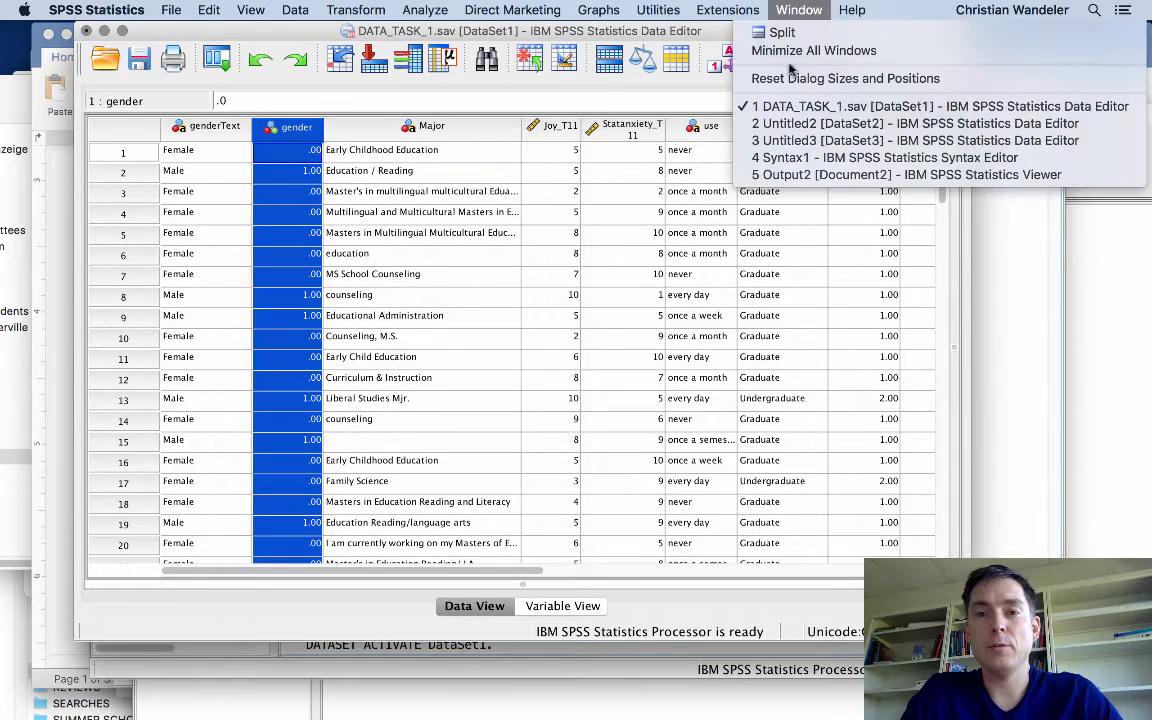
{"action": "left_click", "coordinate": [797, 159]}
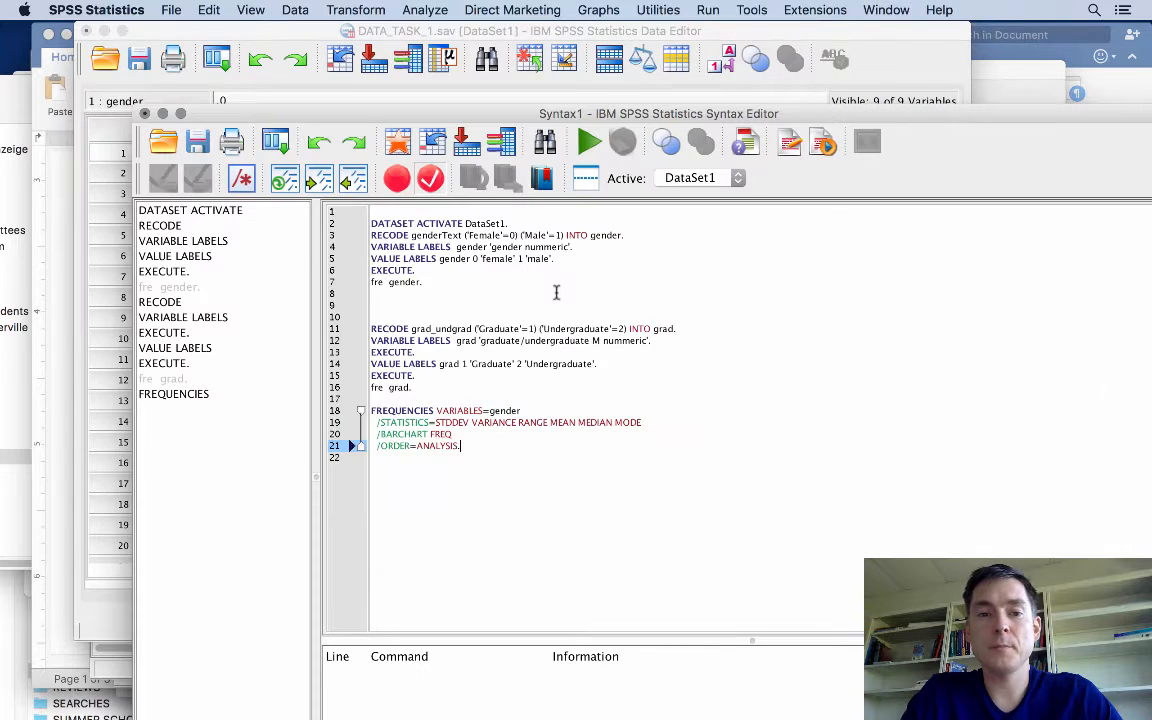
{"action": "left_click", "coordinate": [460, 390]}
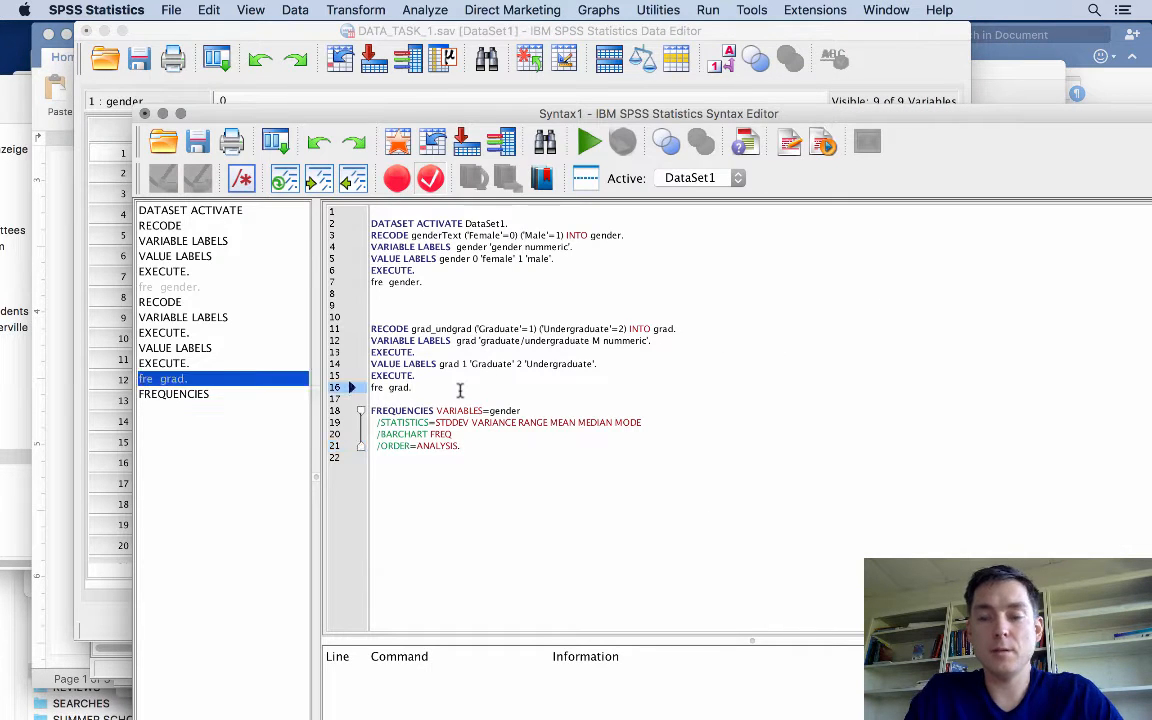
{"action": "key", "text": "Return"}
{"action": "key", "text": "Return"}
{"action": "key", "text": "Return"}
{"action": "left_click_drag", "start_coordinate": [372, 443], "coordinate": [489, 499]}
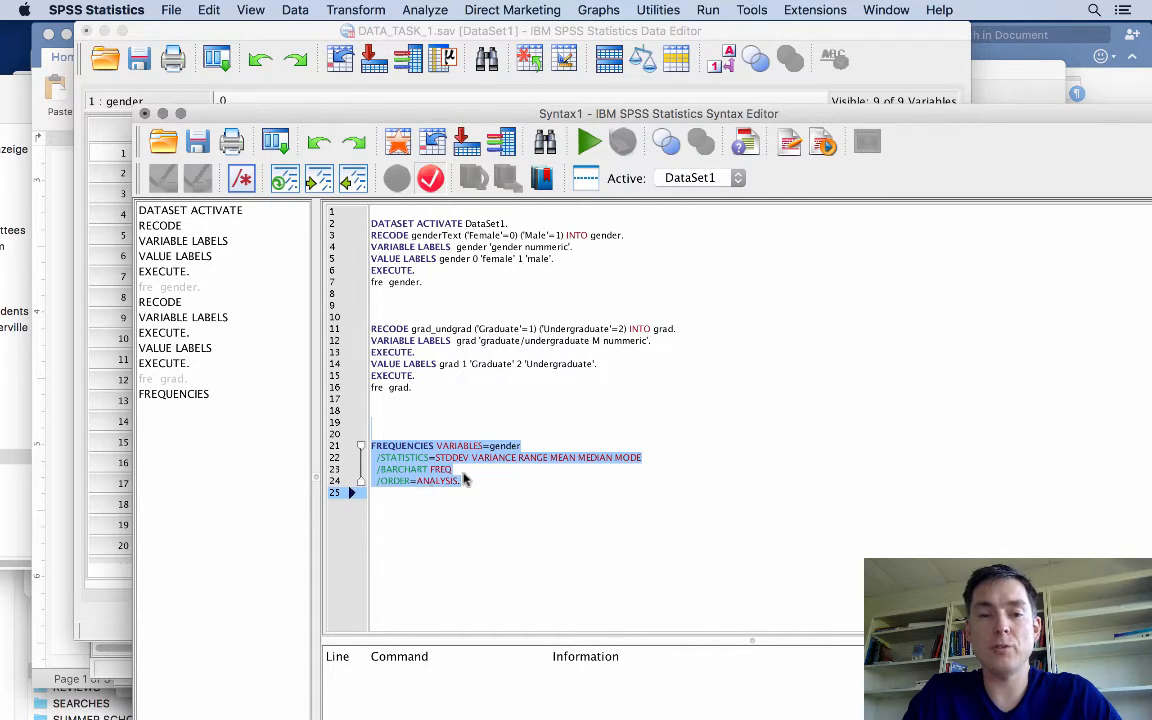
{"action": "left_click", "coordinate": [588, 143]}
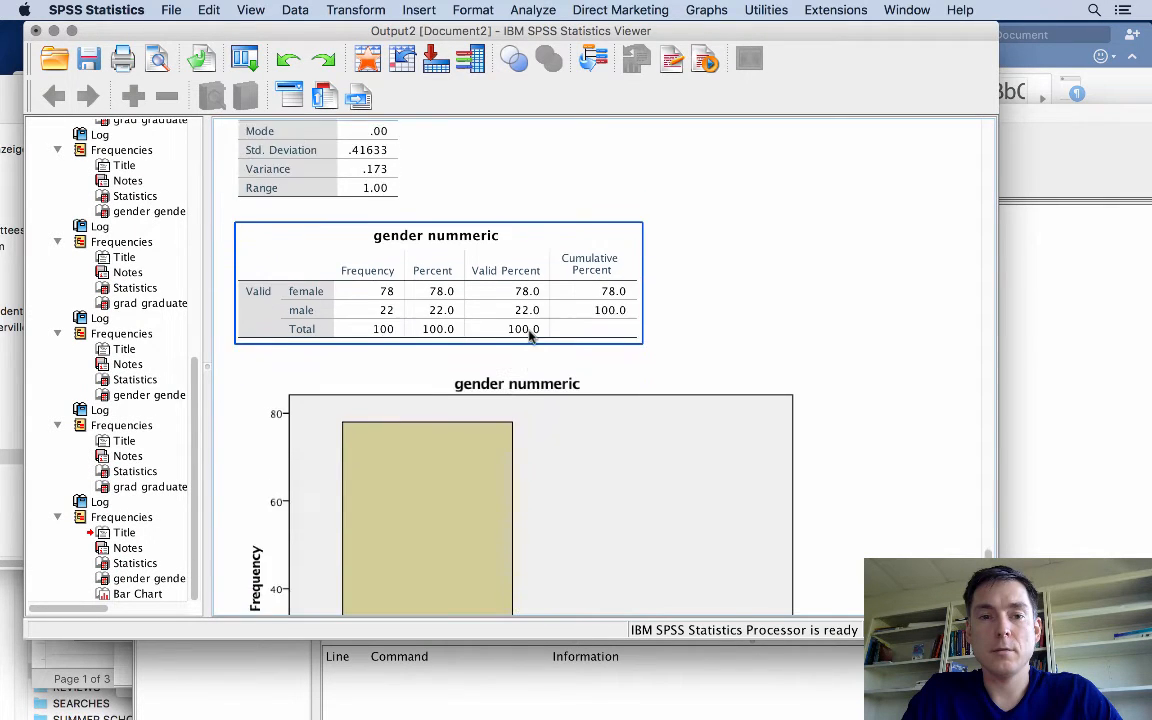
Examine the gender output, comparing the Statistics table with the frequency table and viewing the bar chart
{"action": "scroll", "coordinate": [530, 337], "scroll_direction": "up", "scroll_amount": 5}
{"action": "scroll", "coordinate": [530, 337], "scroll_direction": "down", "scroll_amount": 1}
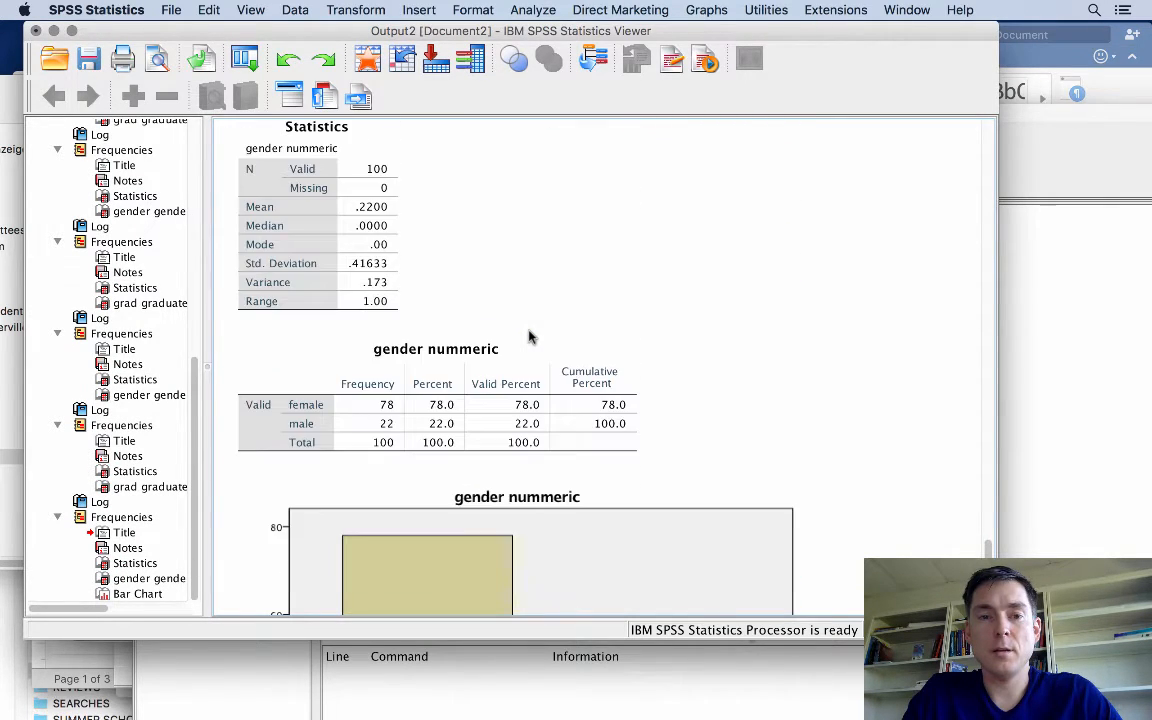
{"action": "left_click", "coordinate": [336, 240]}
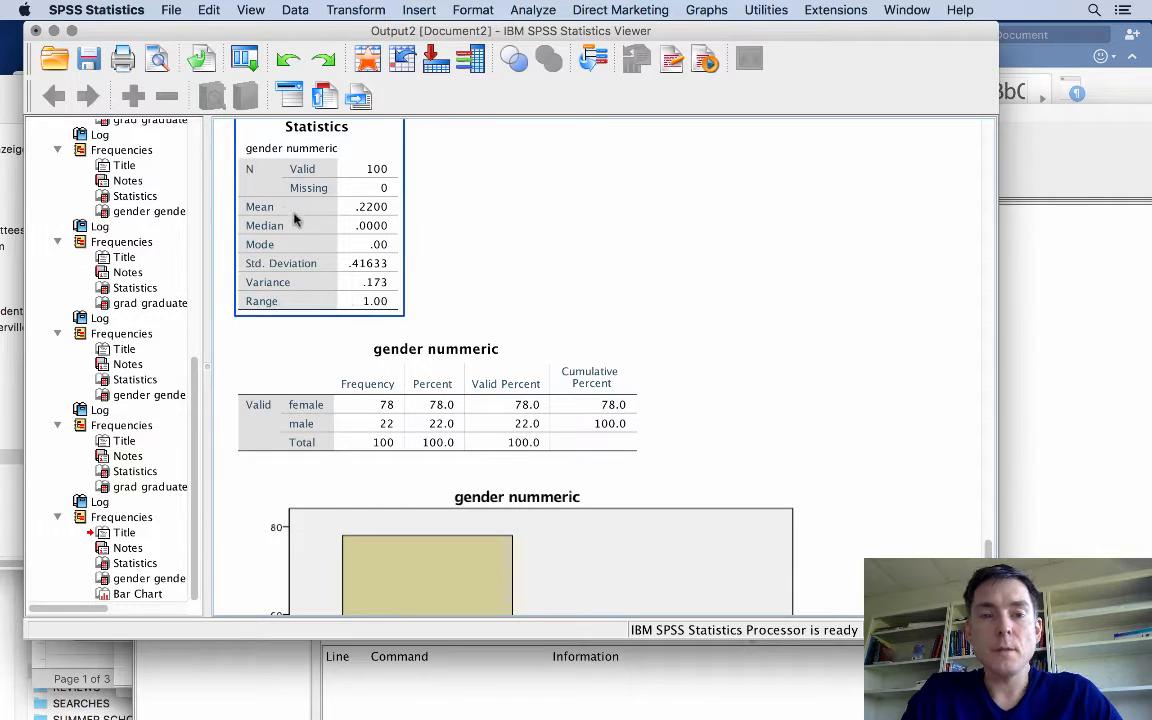
{"action": "left_click", "coordinate": [310, 390]}
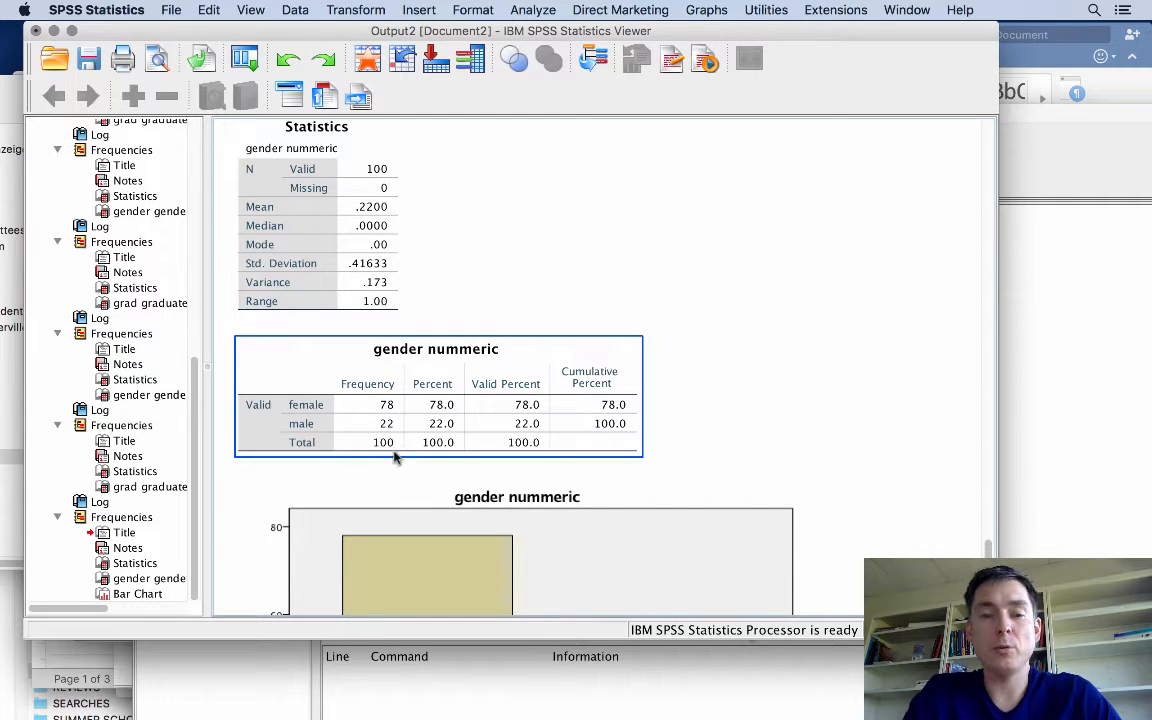
{"action": "scroll", "coordinate": [386, 450], "scroll_direction": "down", "scroll_amount": 3}
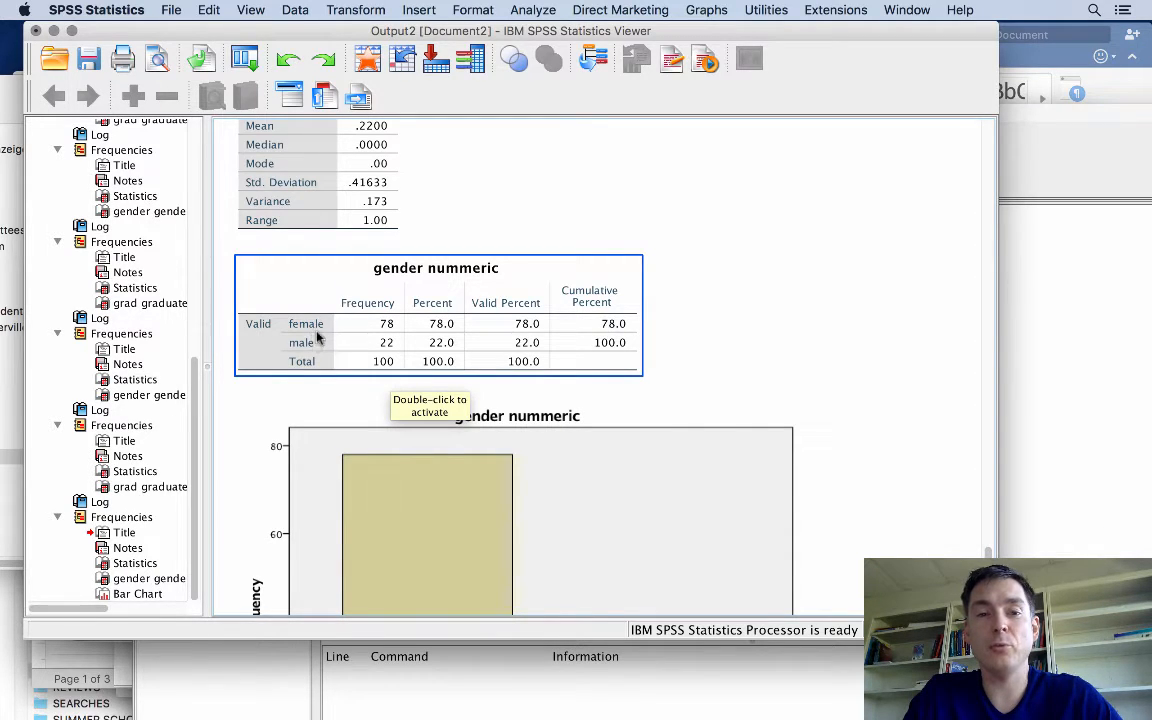
{"action": "scroll", "coordinate": [316, 338], "scroll_direction": "down", "scroll_amount": 2}
{"action": "scroll", "coordinate": [316, 338], "scroll_direction": "up", "scroll_amount": 5}
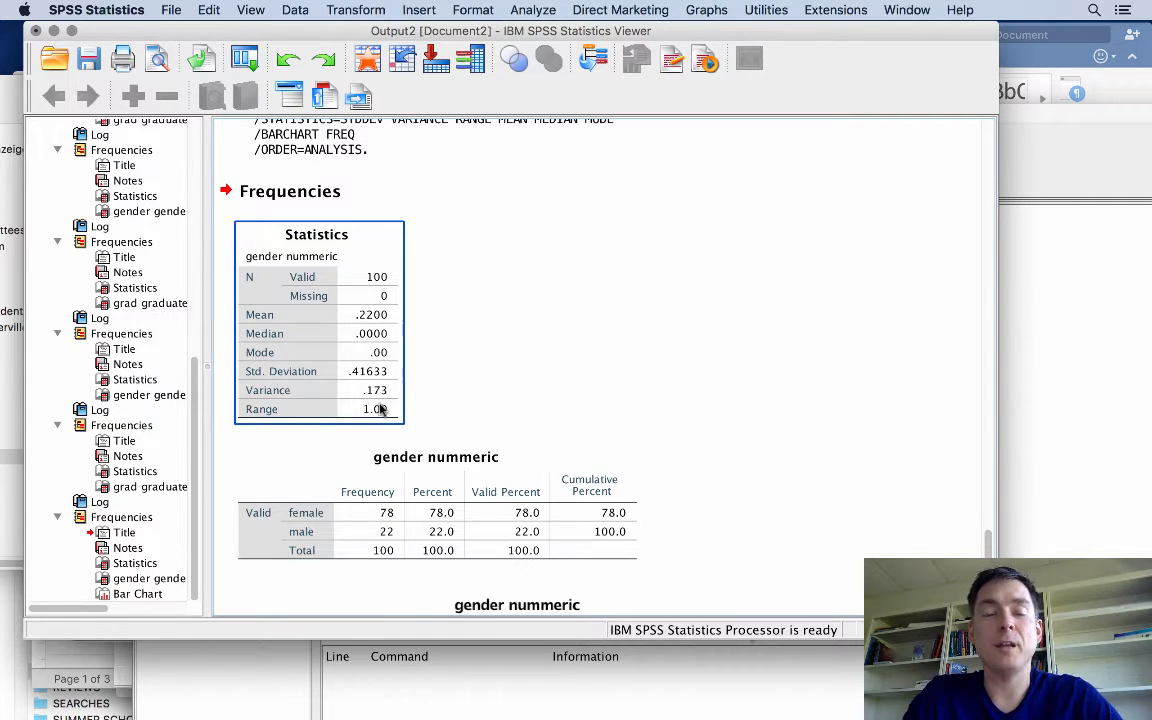
{"action": "left_click", "coordinate": [361, 432]}
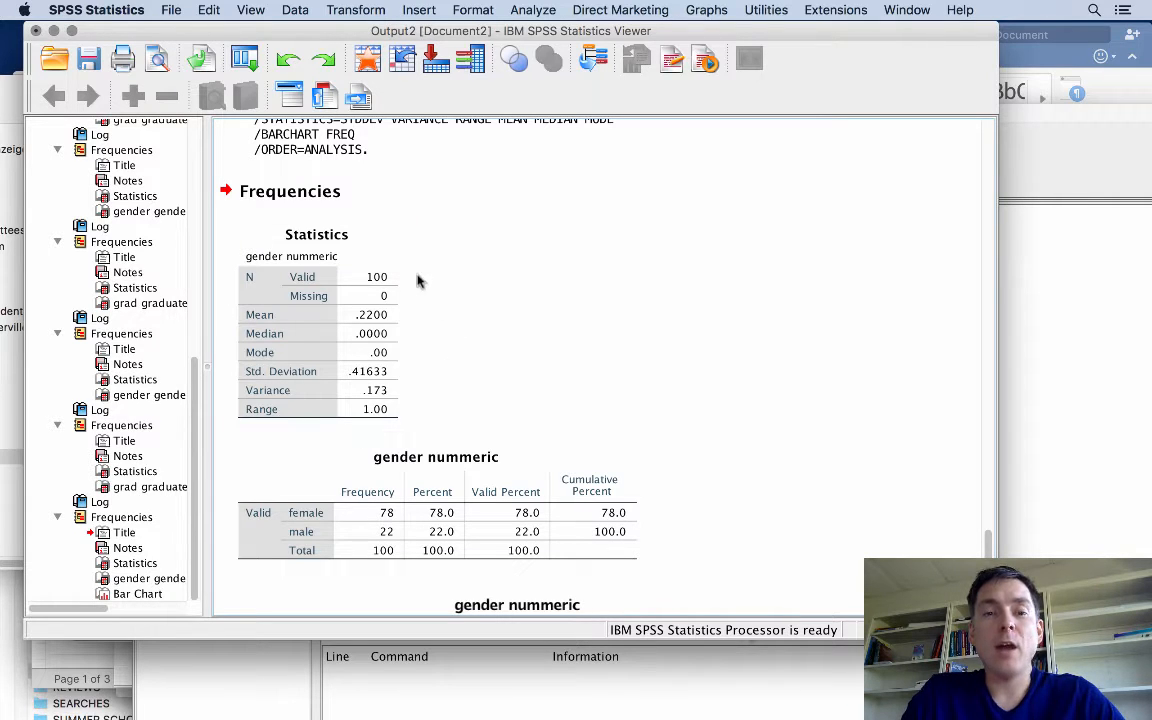
{"action": "left_click", "coordinate": [298, 532]}
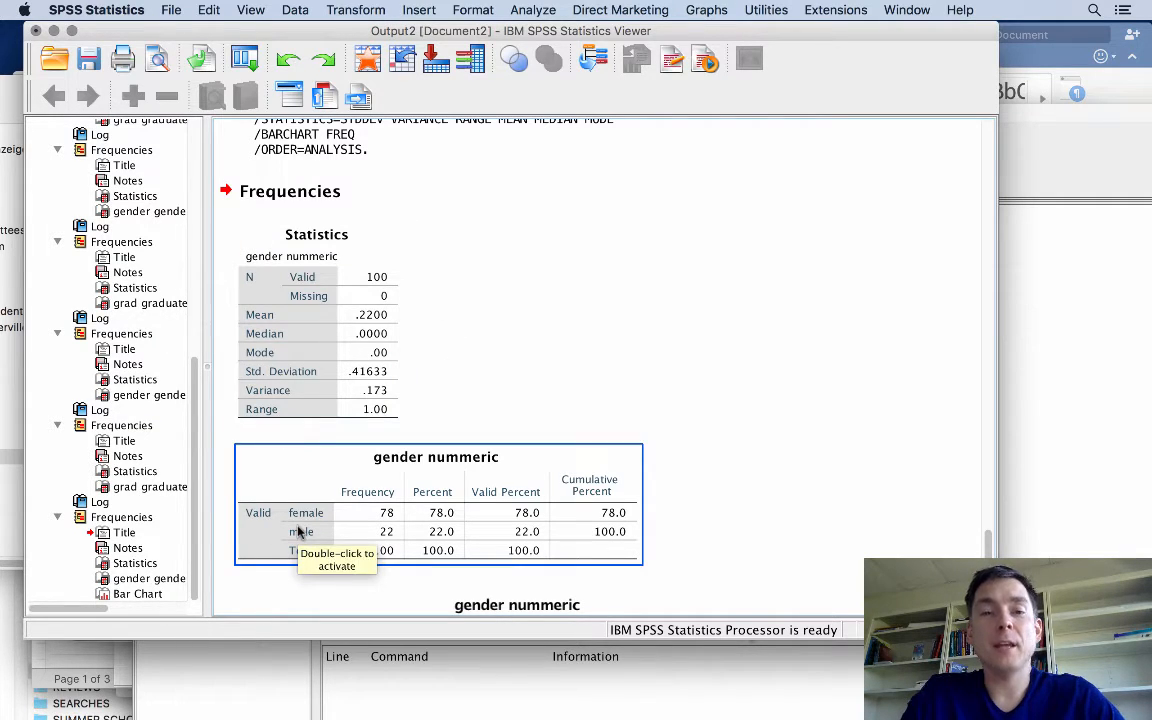
{"action": "left_click", "coordinate": [329, 399]}
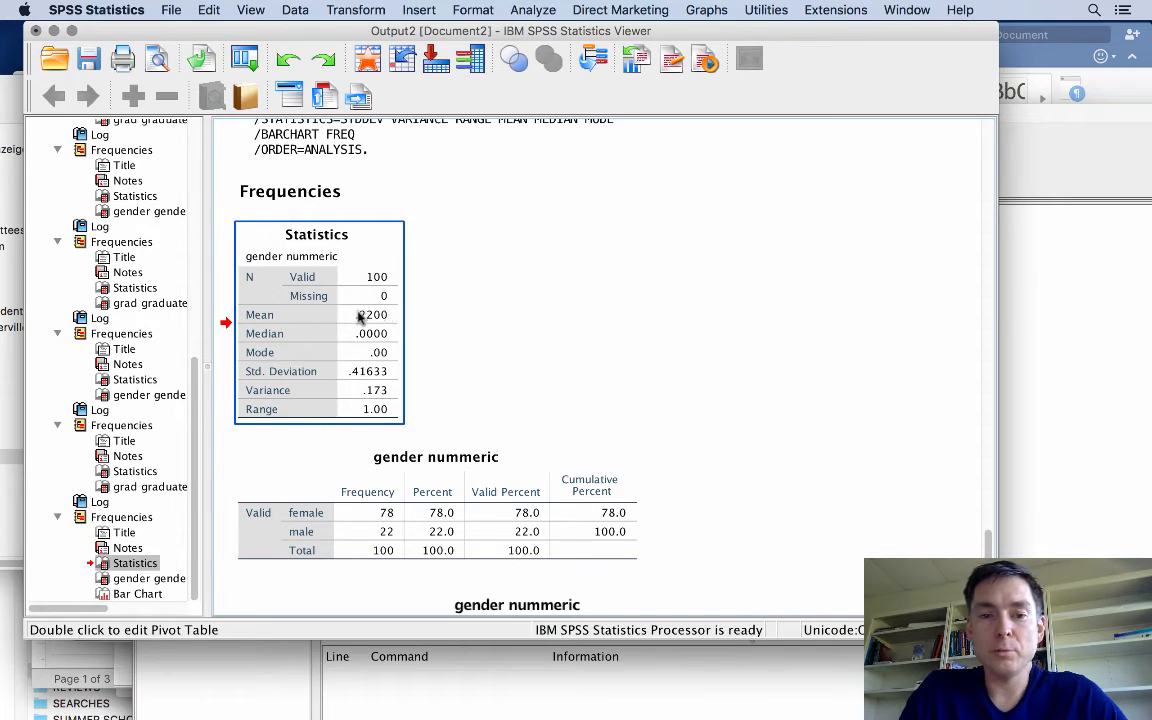
{"action": "left_click", "coordinate": [373, 456]}
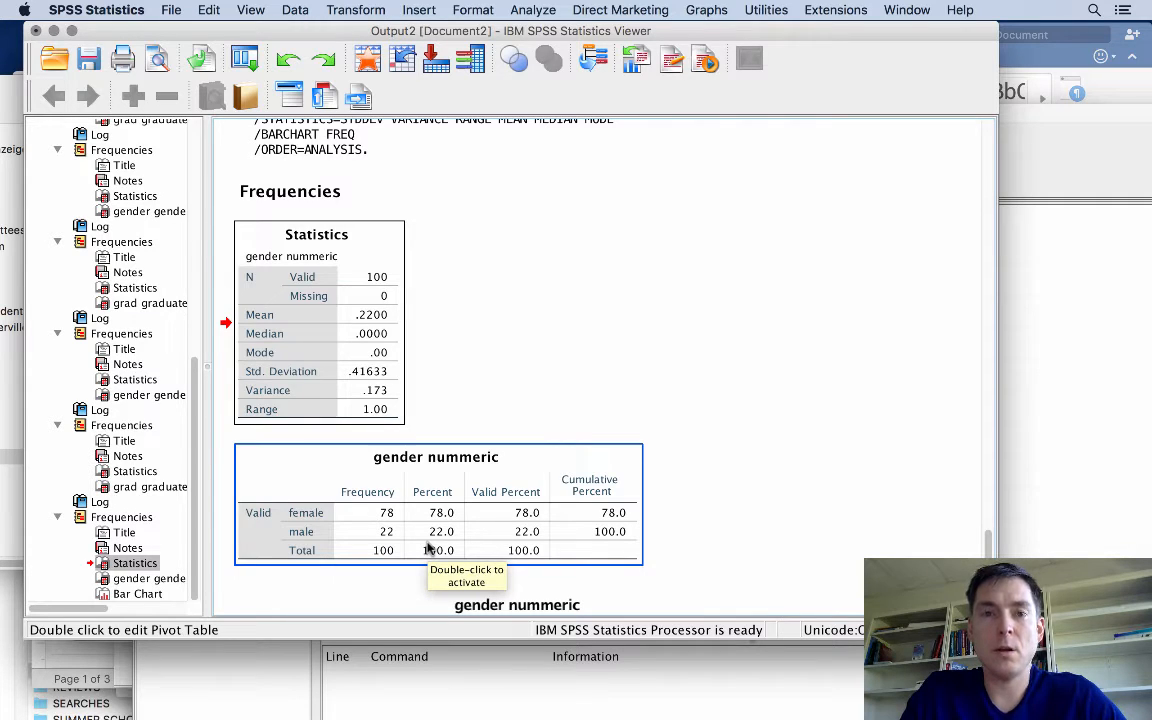
{"action": "left_click", "coordinate": [363, 415]}
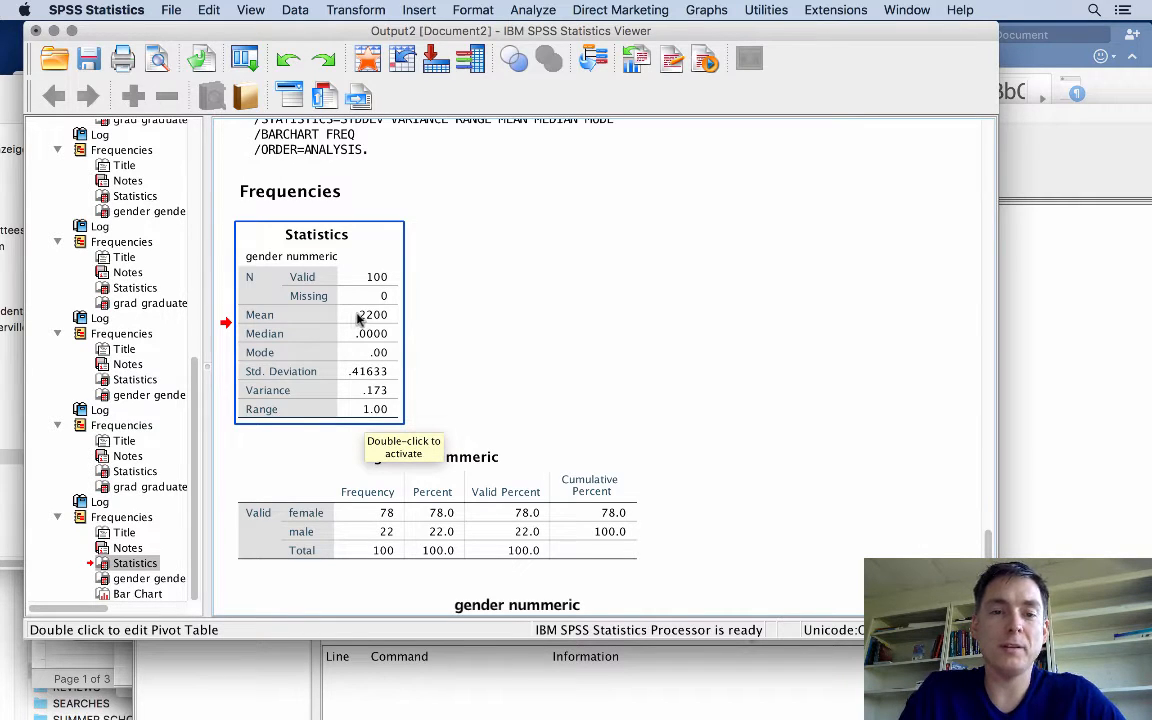
{"action": "left_click", "coordinate": [447, 458]}
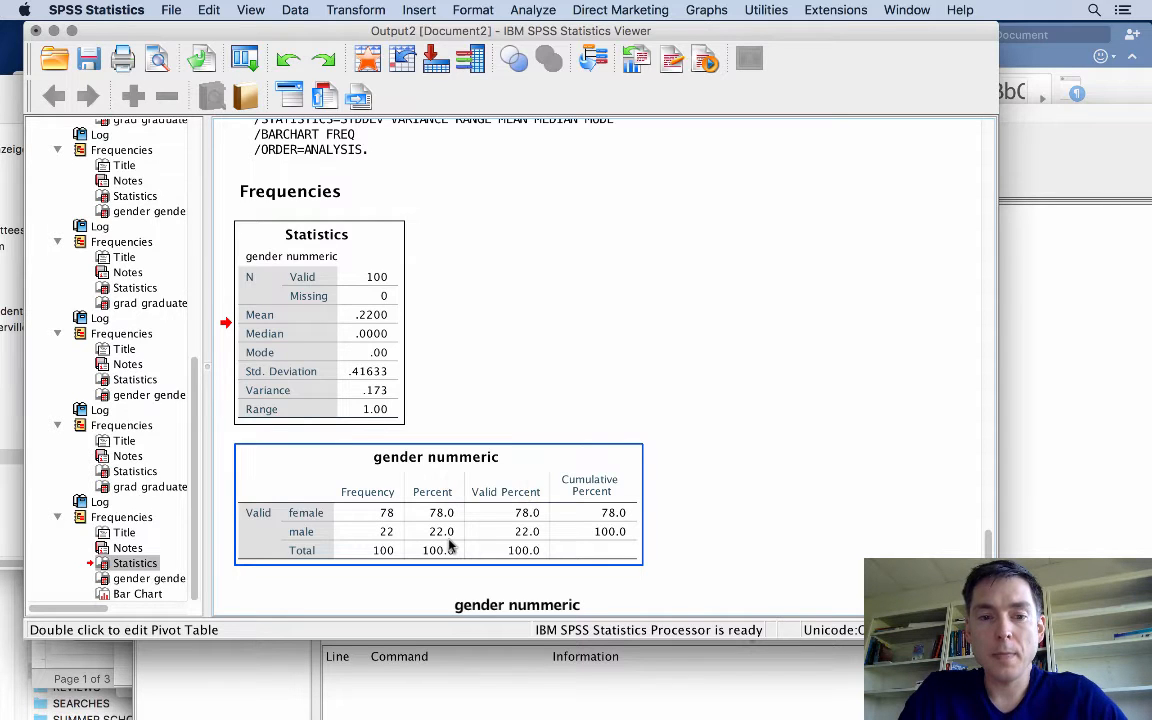
{"action": "scroll", "coordinate": [450, 545], "scroll_direction": "down", "scroll_amount": 5}
{"action": "scroll", "coordinate": [450, 545], "scroll_direction": "down", "scroll_amount": 3}
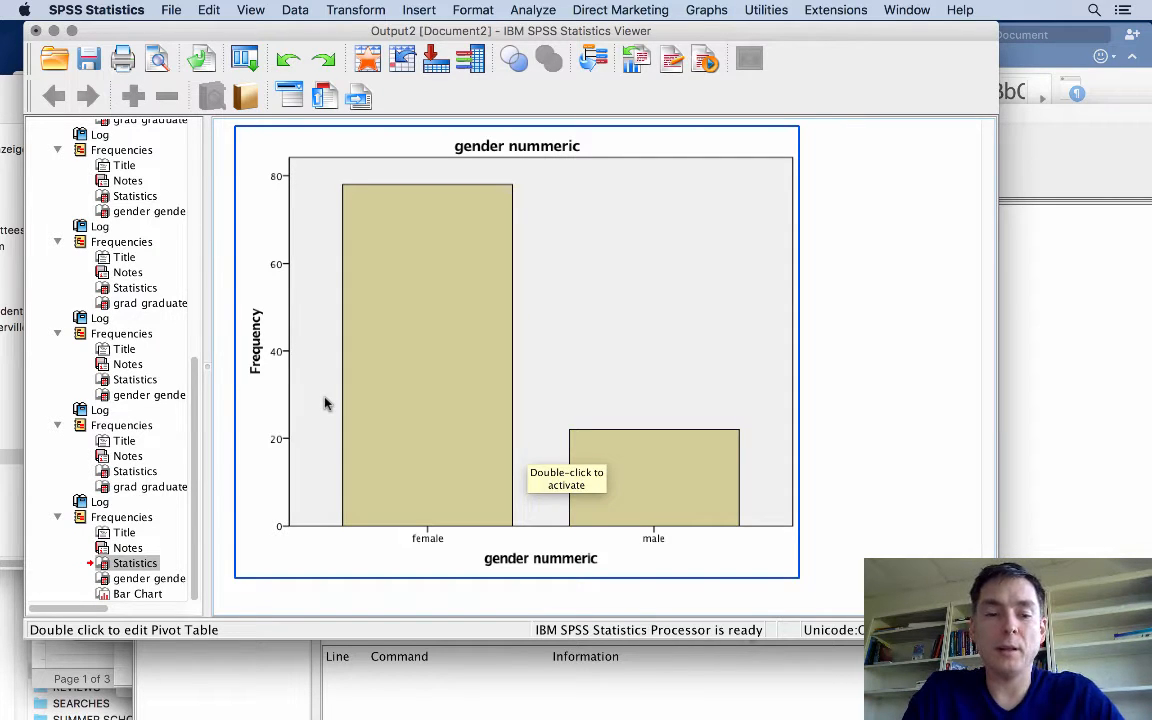
Switch to the SPSS TASK 1 document in Word and read the questions on the gender and joy_T11 variables
{"action": "key", "text": "super+Tab"}
{"action": "key", "text": "super+Tab"}
{"action": "key", "text": "super+Tab"}
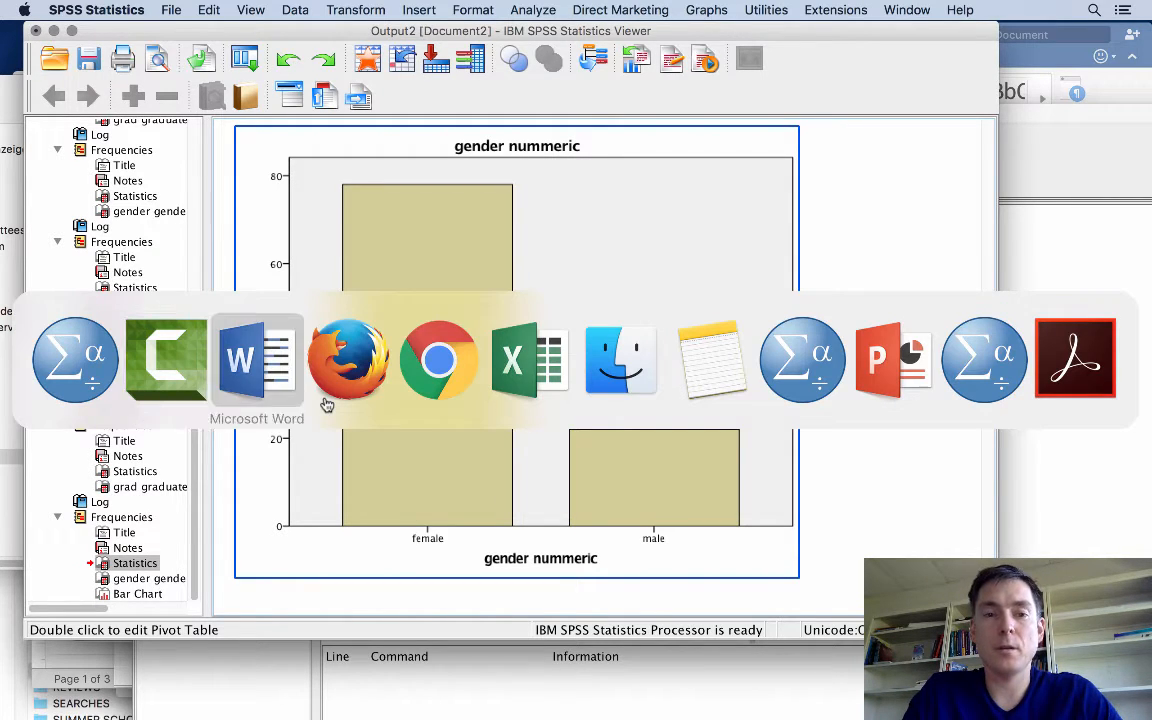
{"action": "key", "text": "super+Tab"}
{"action": "key", "text": "super+Tab"}
{"action": "key", "text": "super+Tab"}
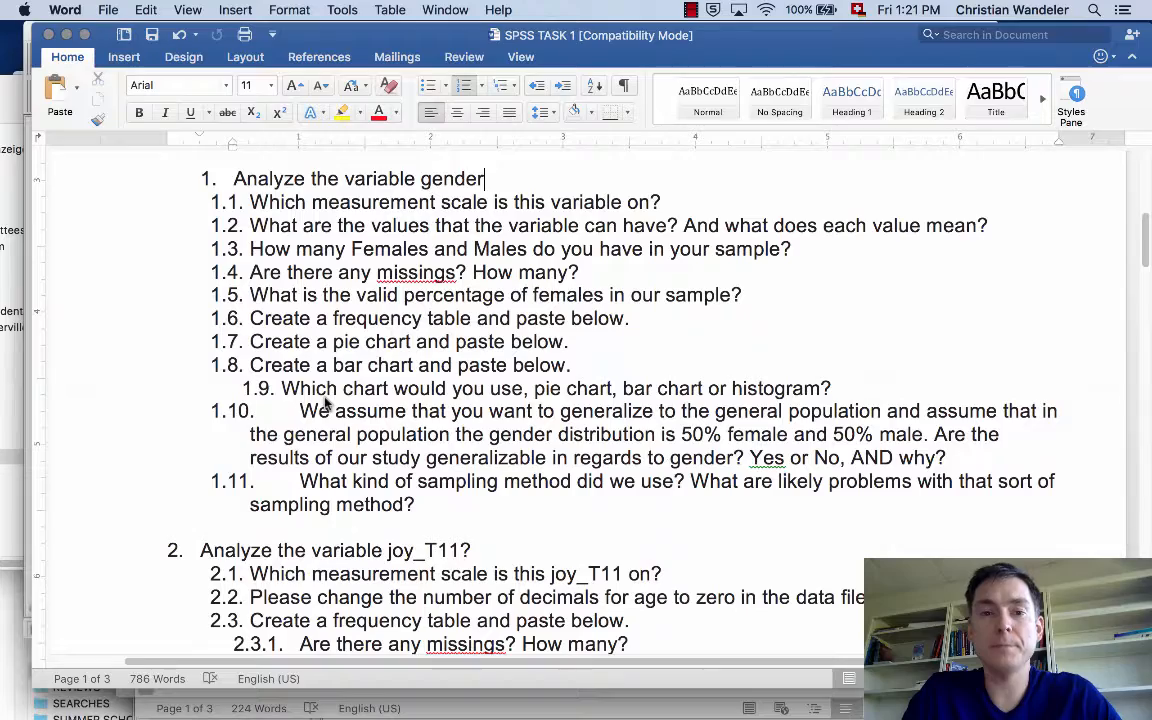
{"action": "scroll", "coordinate": [350, 432], "scroll_direction": "down", "scroll_amount": 2}
{"action": "scroll", "coordinate": [350, 431], "scroll_direction": "down", "scroll_amount": 1}
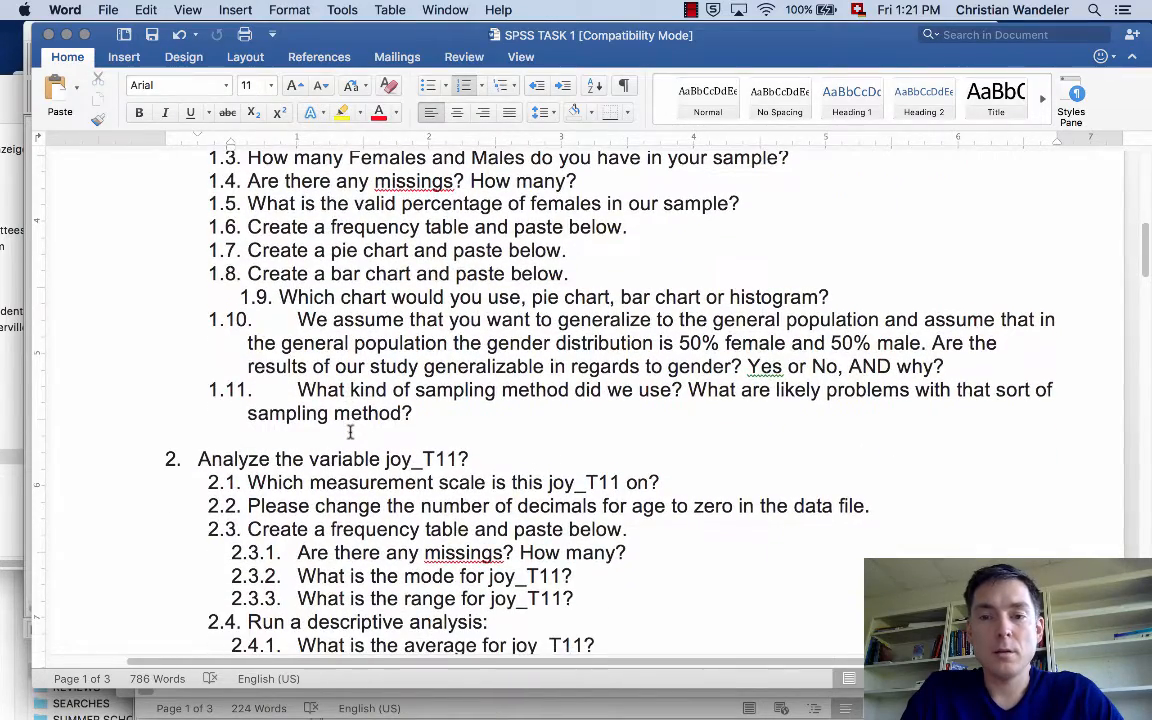
{"action": "scroll", "coordinate": [428, 460], "scroll_direction": "down", "scroll_amount": 3}
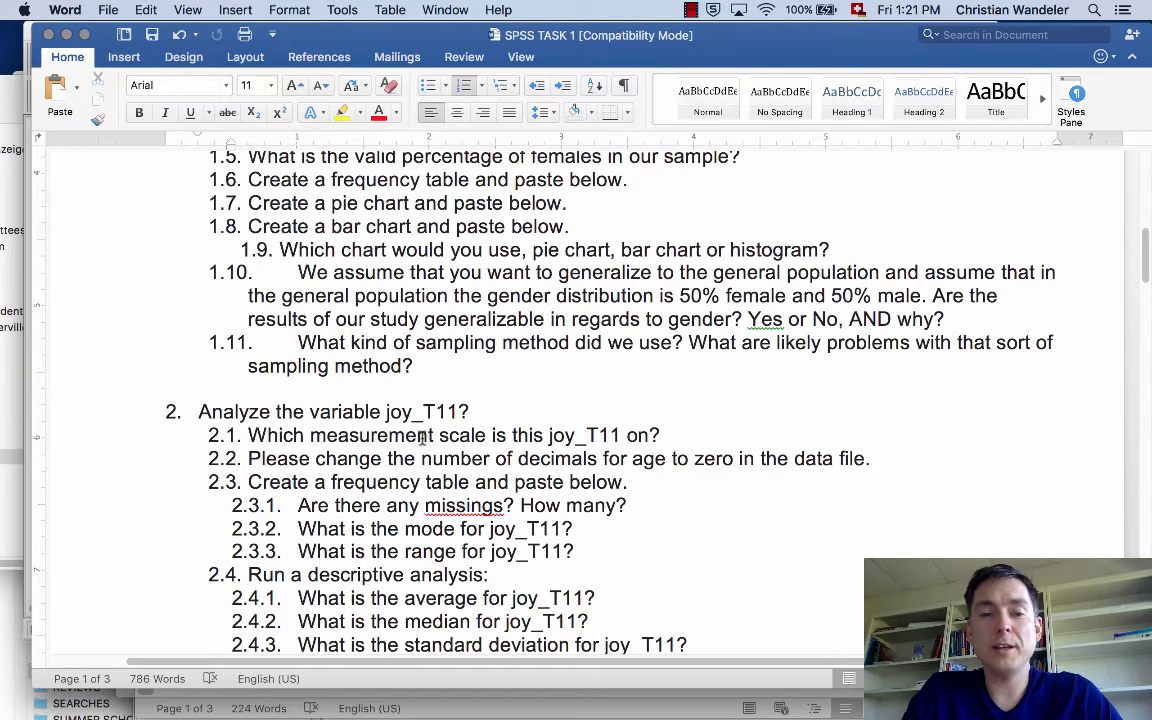
{"action": "scroll", "coordinate": [424, 437], "scroll_direction": "down", "scroll_amount": 1}
Switch back from Word to the SPSS Statistics output viewer
{"action": "key", "text": "super+Tab"}
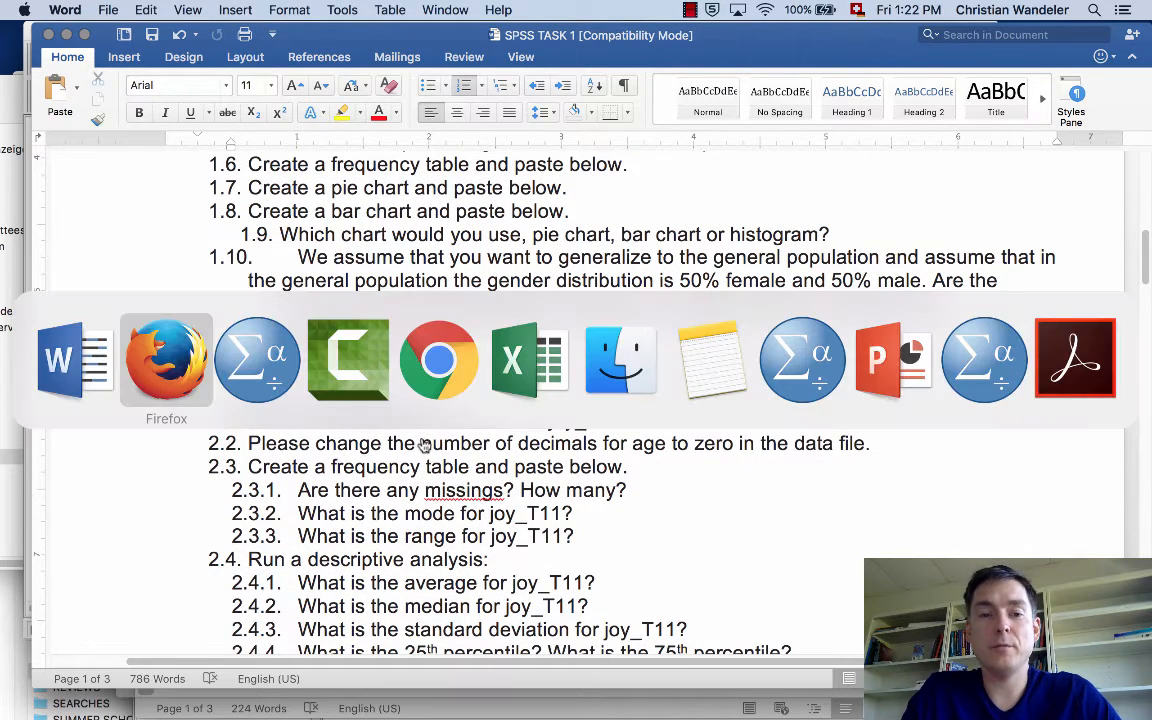
{"action": "key", "text": "super+Tab"}
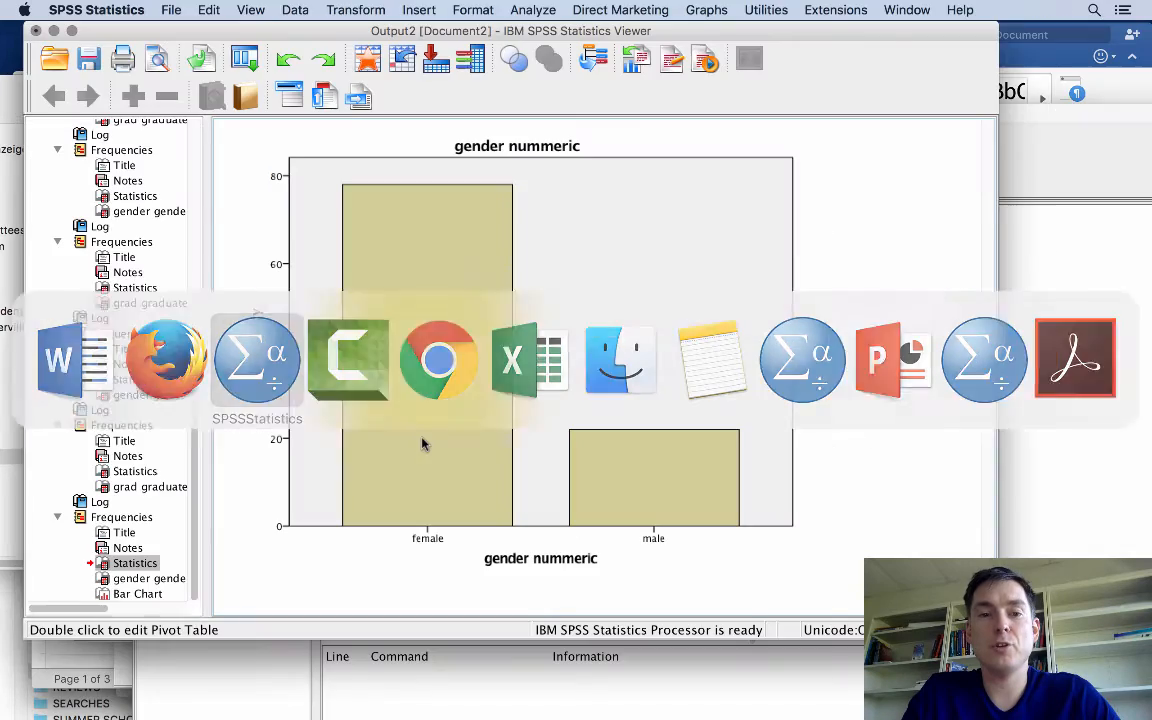
{"action": "key", "text": "super+Tab"}
{"action": "key", "text": "super+Tab"}
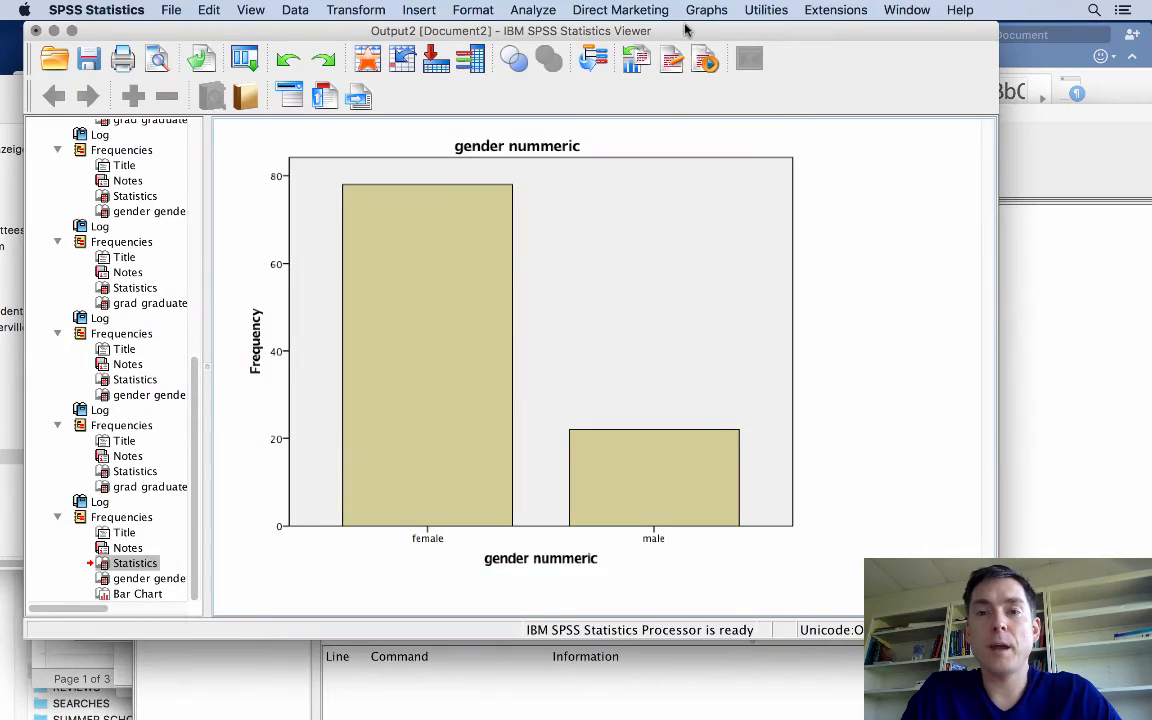
Bring the DATA_TASK_1.sav data window forward, move it lower on the screen and select the Joy_T11 column
{"action": "left_click_drag", "start_coordinate": [690, 33], "coordinate": [759, 319]}
{"action": "left_click", "coordinate": [492, 35]}
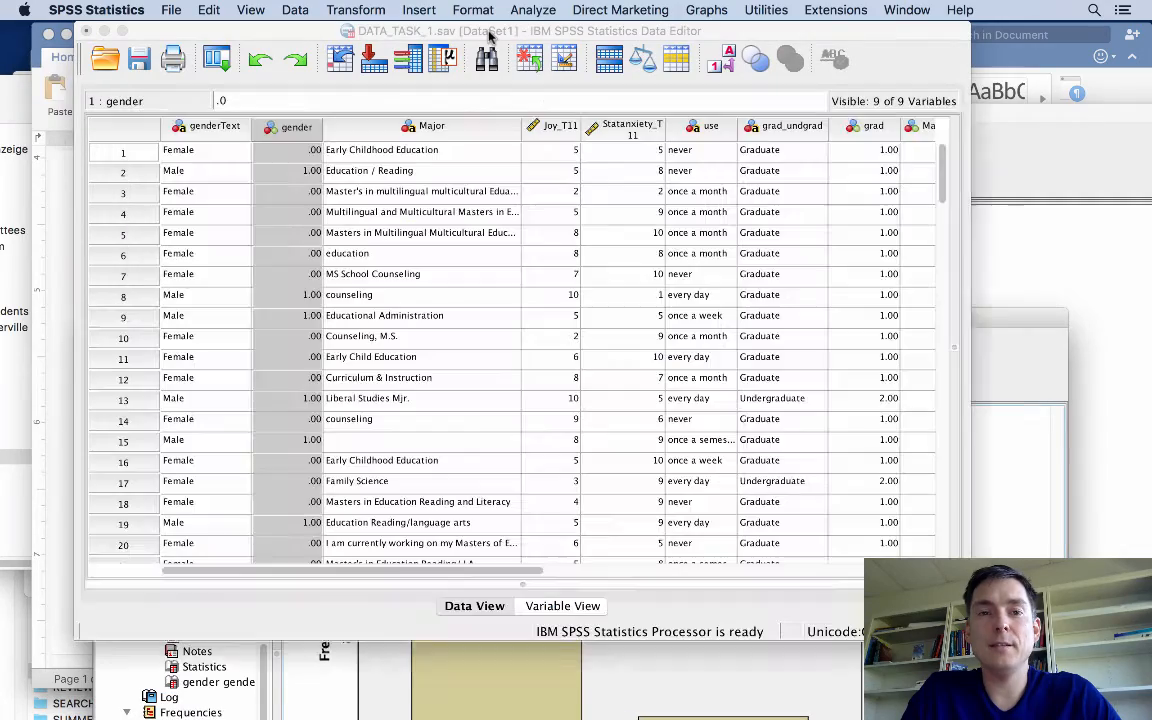
{"action": "left_click_drag", "start_coordinate": [492, 35], "coordinate": [491, 114]}
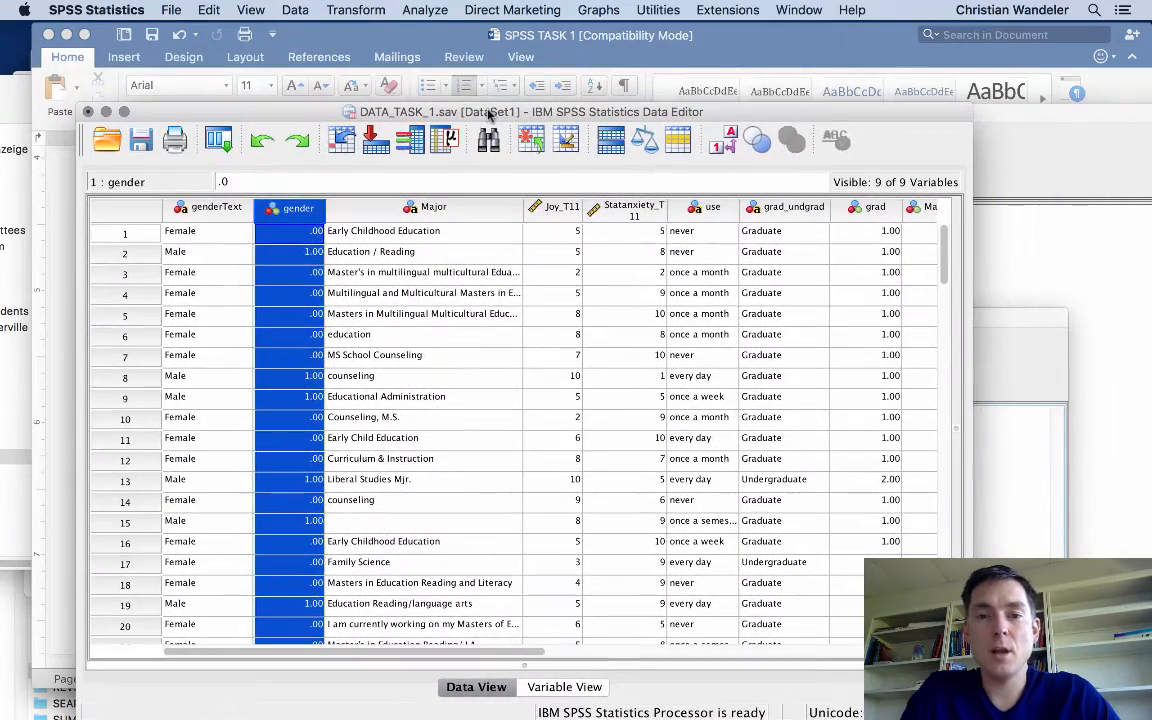
{"action": "left_click", "coordinate": [545, 212]}
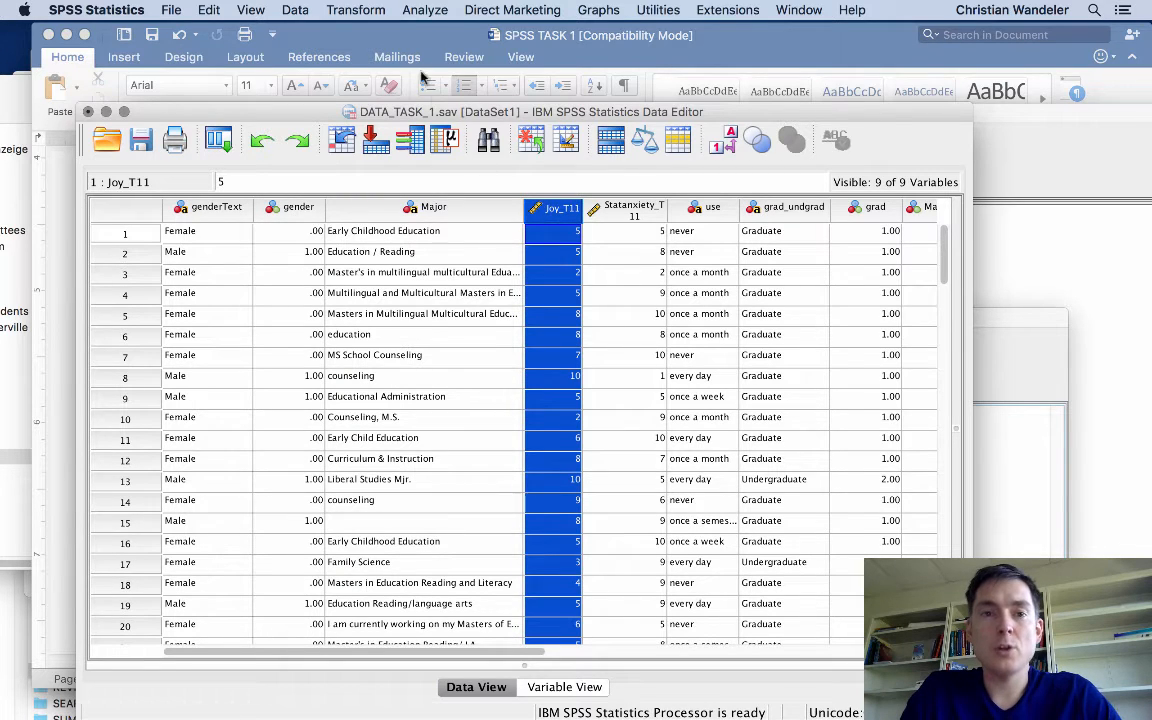
Open the Frequencies analysis and replace the gender variable with Joy_T11, "How excited are you about statistics? Day 1 Start"
{"action": "left_click", "coordinate": [418, 10]}
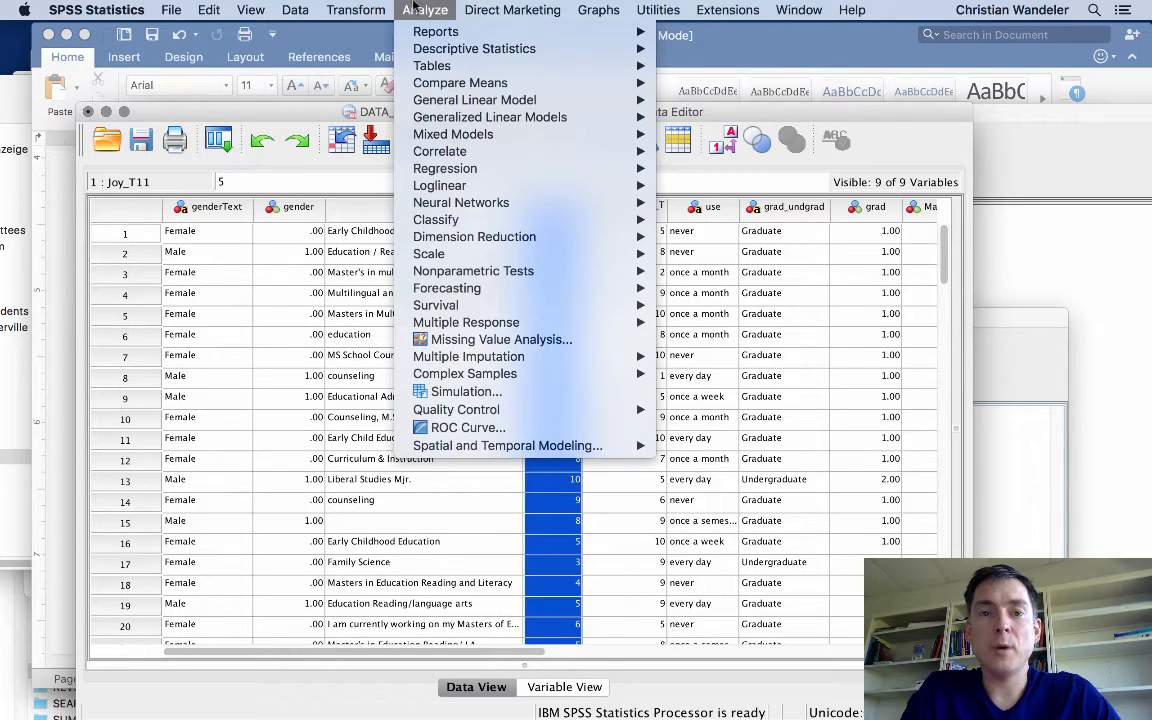
{"action": "mouse_move", "coordinate": [462, 49]}
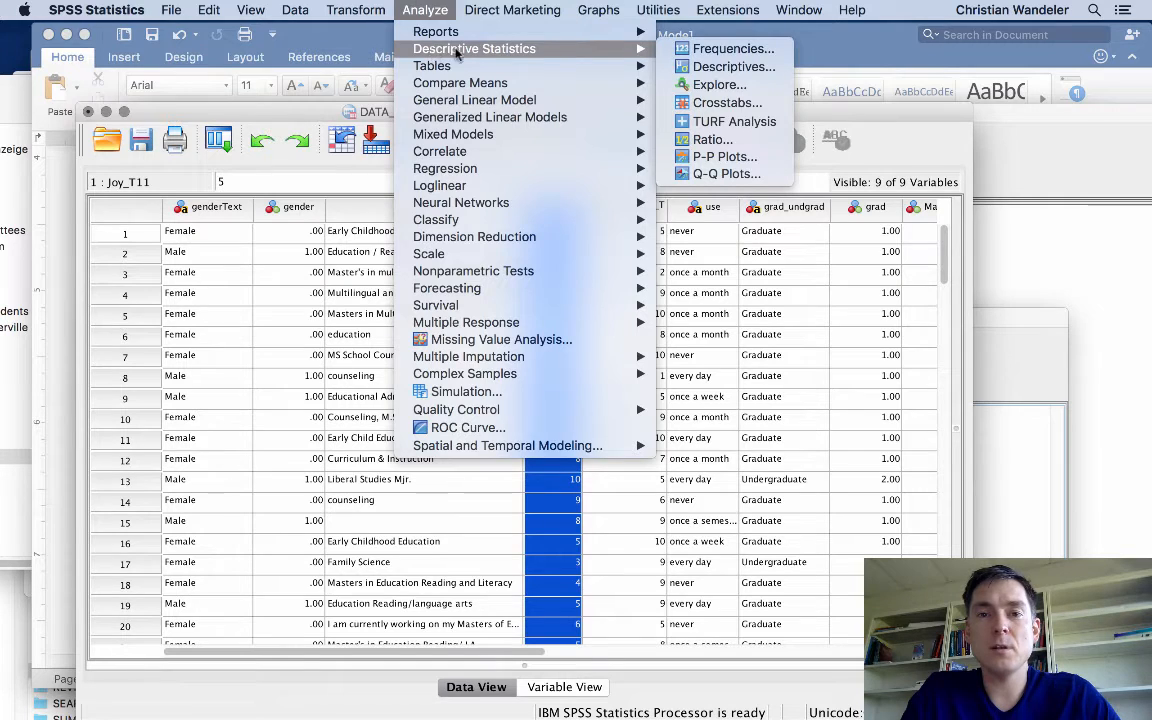
{"action": "left_click", "coordinate": [712, 50]}
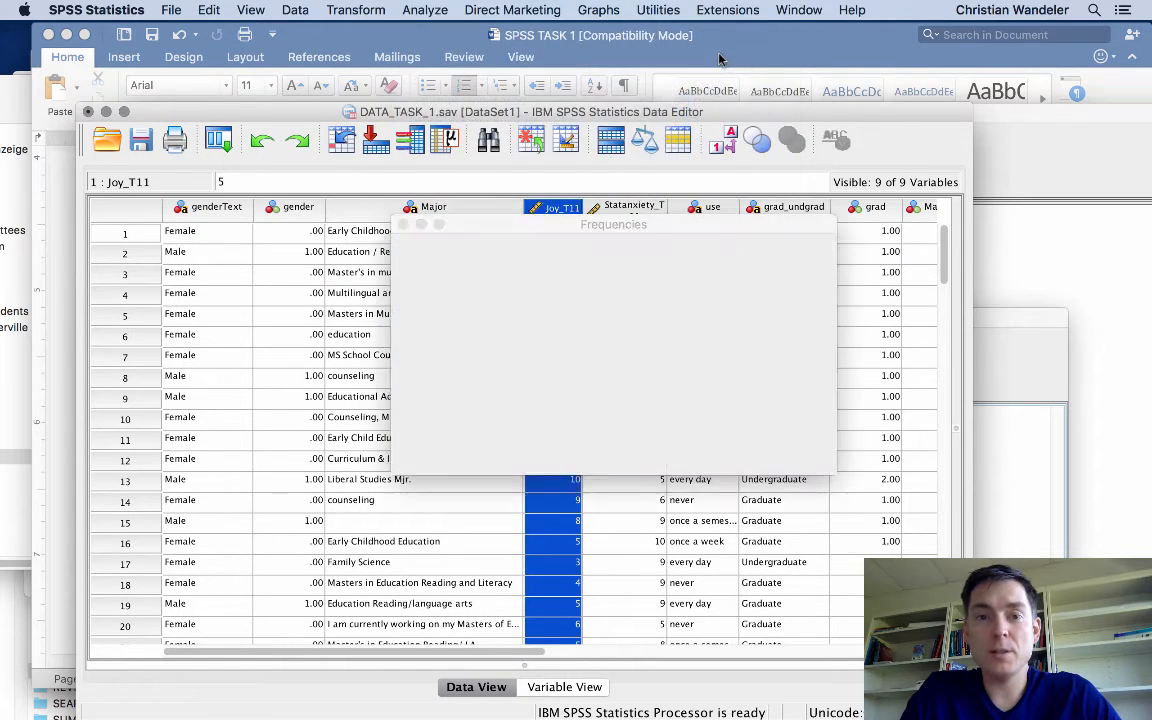
{"action": "left_click", "coordinate": [651, 268]}
{"action": "left_click", "coordinate": [557, 329]}
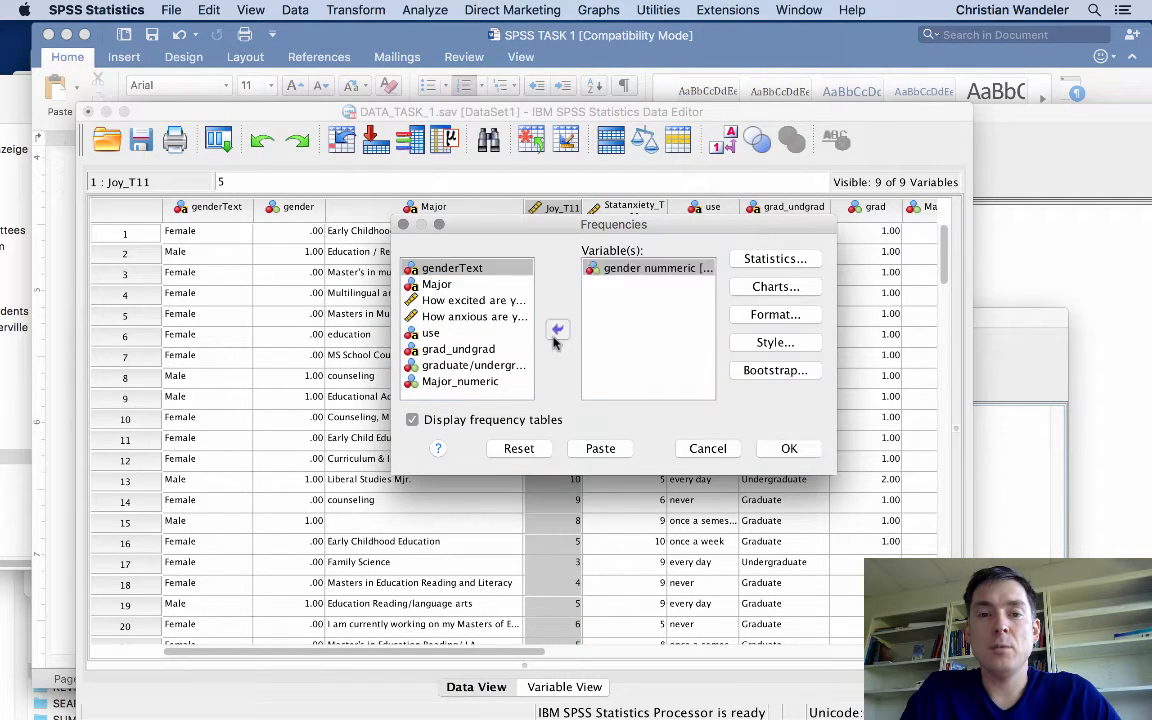
{"action": "scroll", "coordinate": [470, 375], "scroll_direction": "down", "scroll_amount": 1}
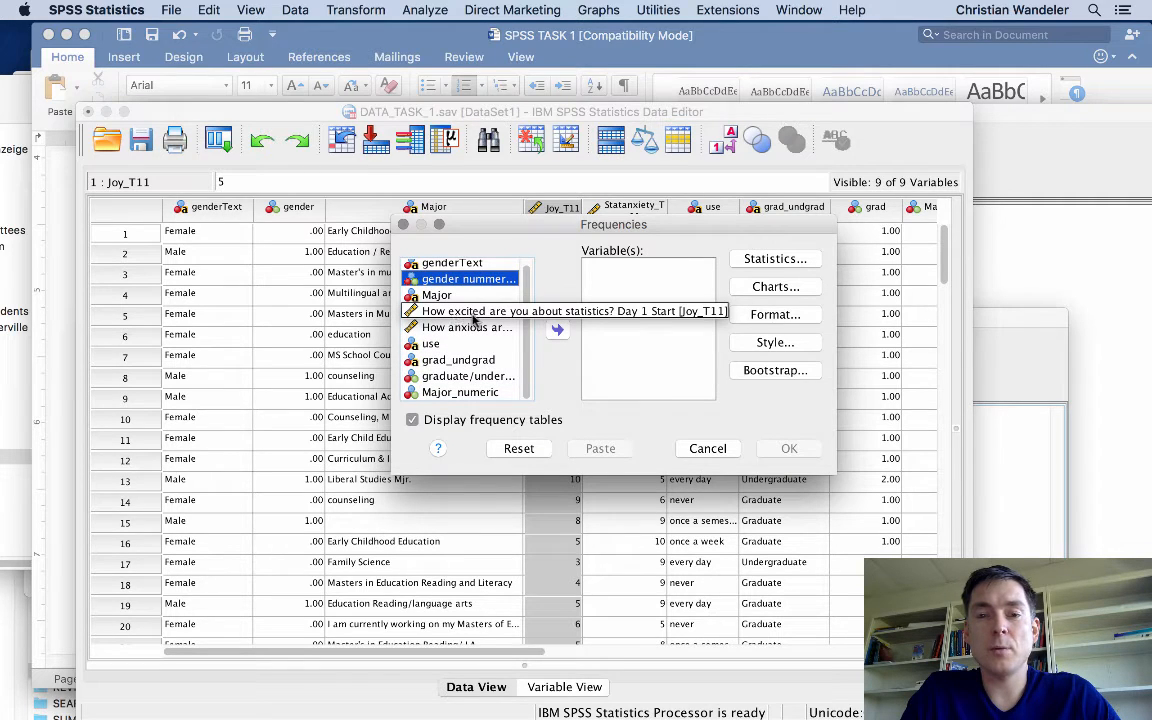
{"action": "left_click", "coordinate": [475, 318]}
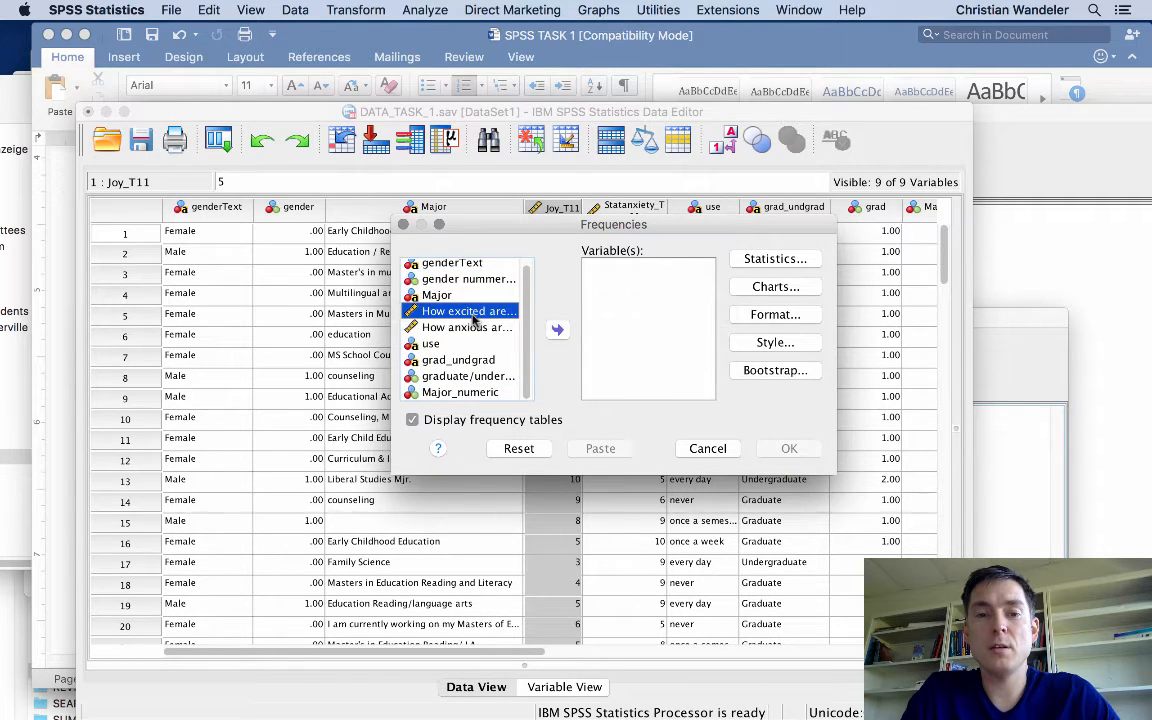
{"action": "left_click", "coordinate": [557, 331]}
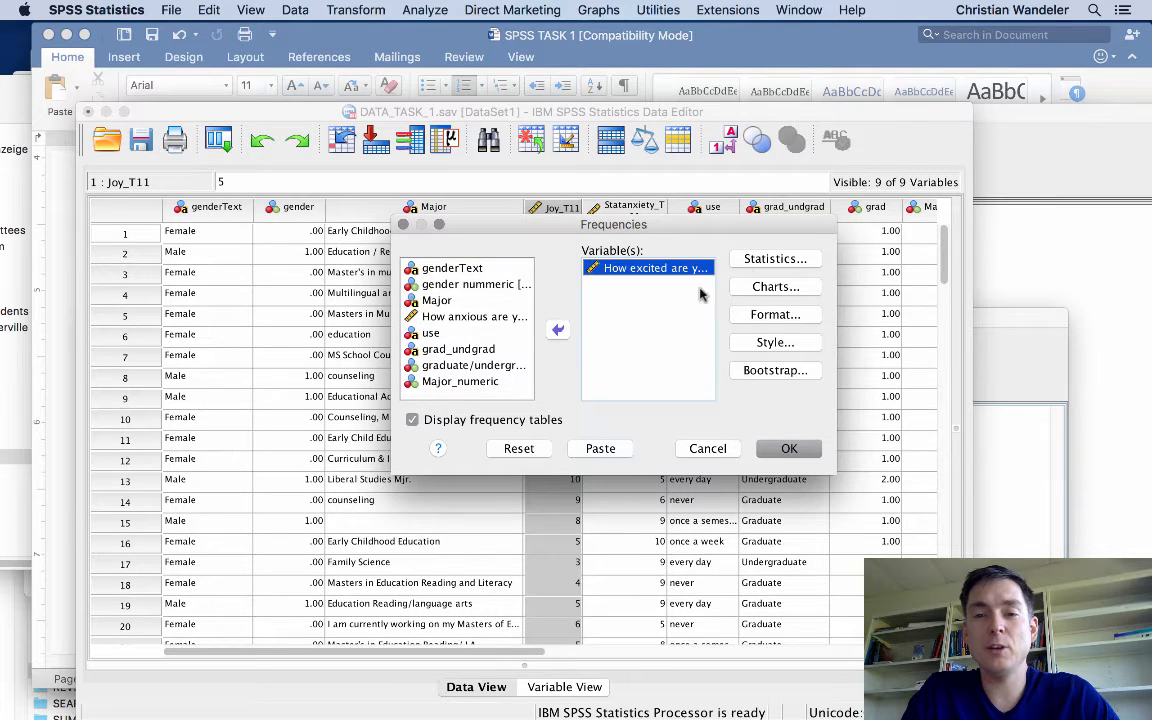
Accept the mean, median, mode, standard deviation, variance and range statistics, and set the chart to a histogram with a normal curve
{"action": "left_click", "coordinate": [762, 258]}
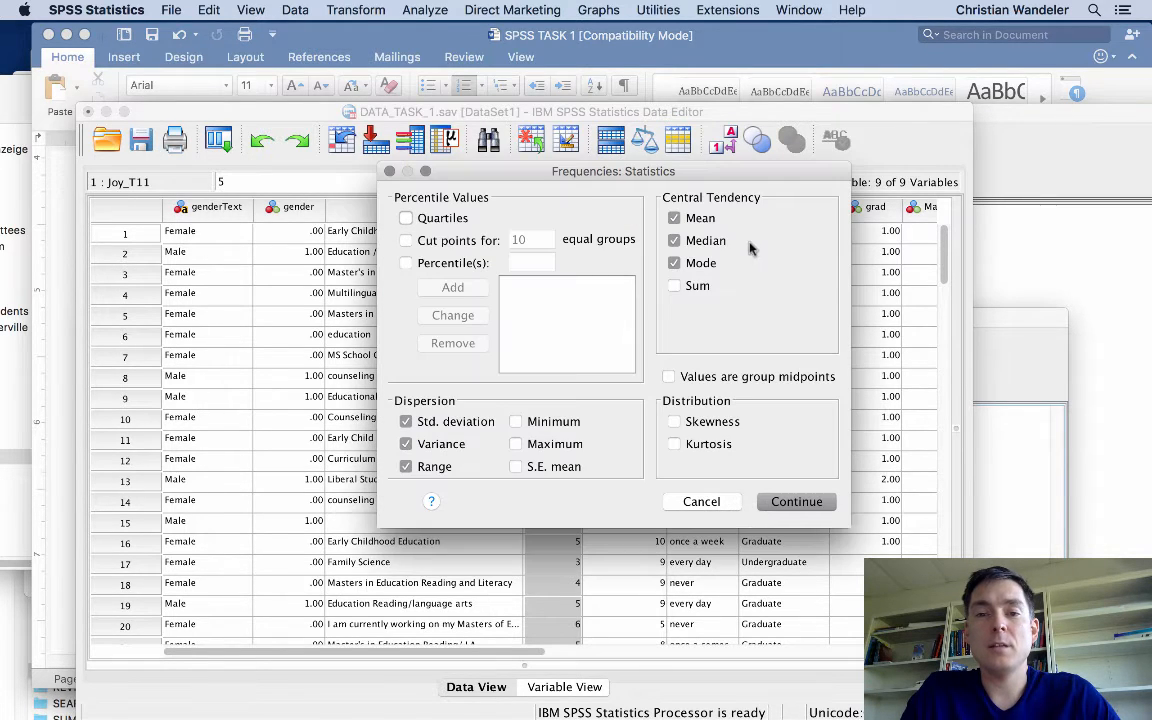
{"action": "left_click", "coordinate": [795, 501]}
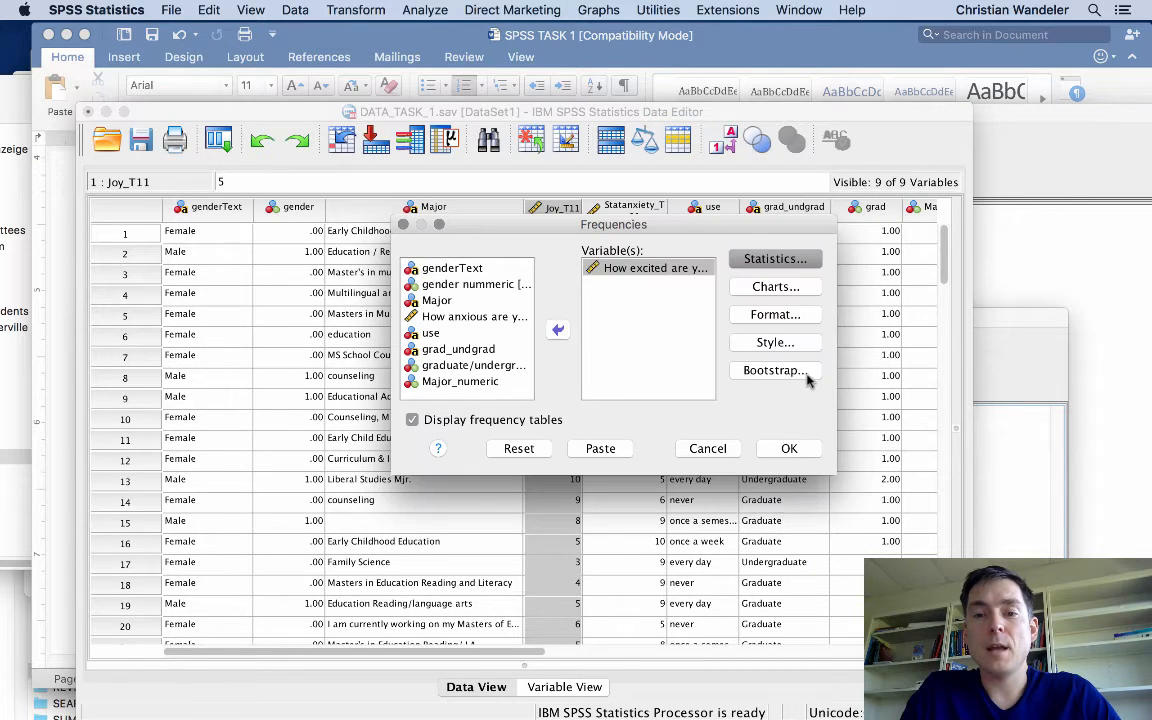
{"action": "left_click", "coordinate": [775, 287]}
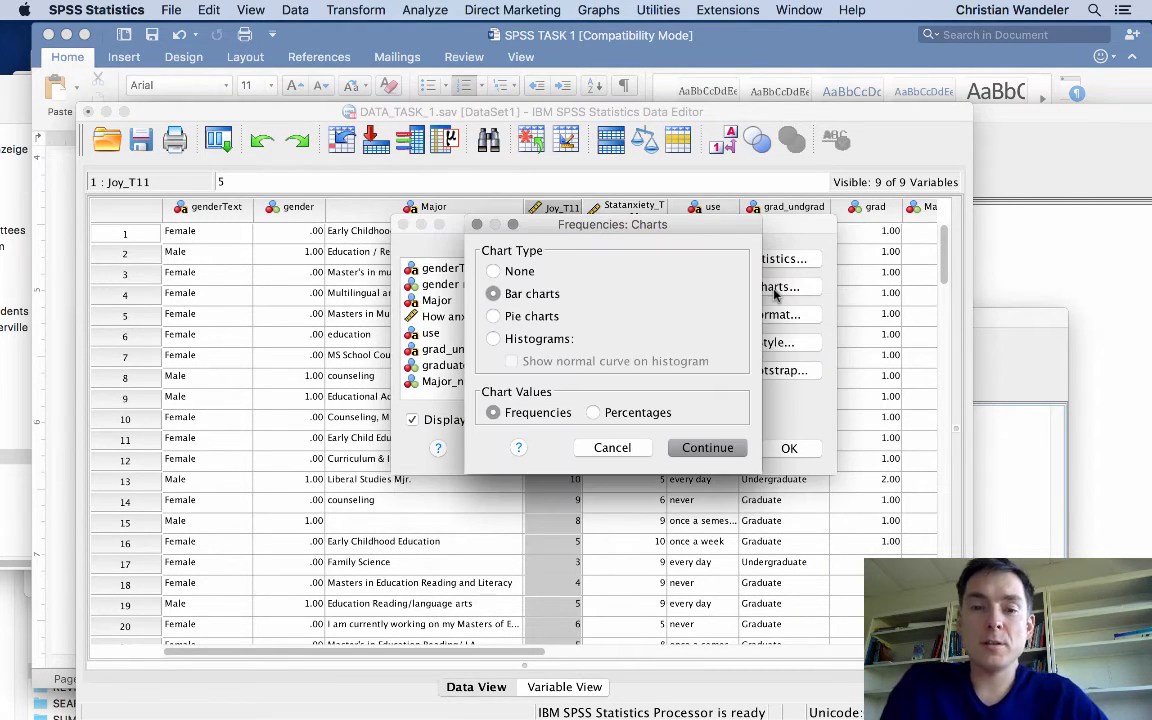
{"action": "left_click", "coordinate": [494, 339]}
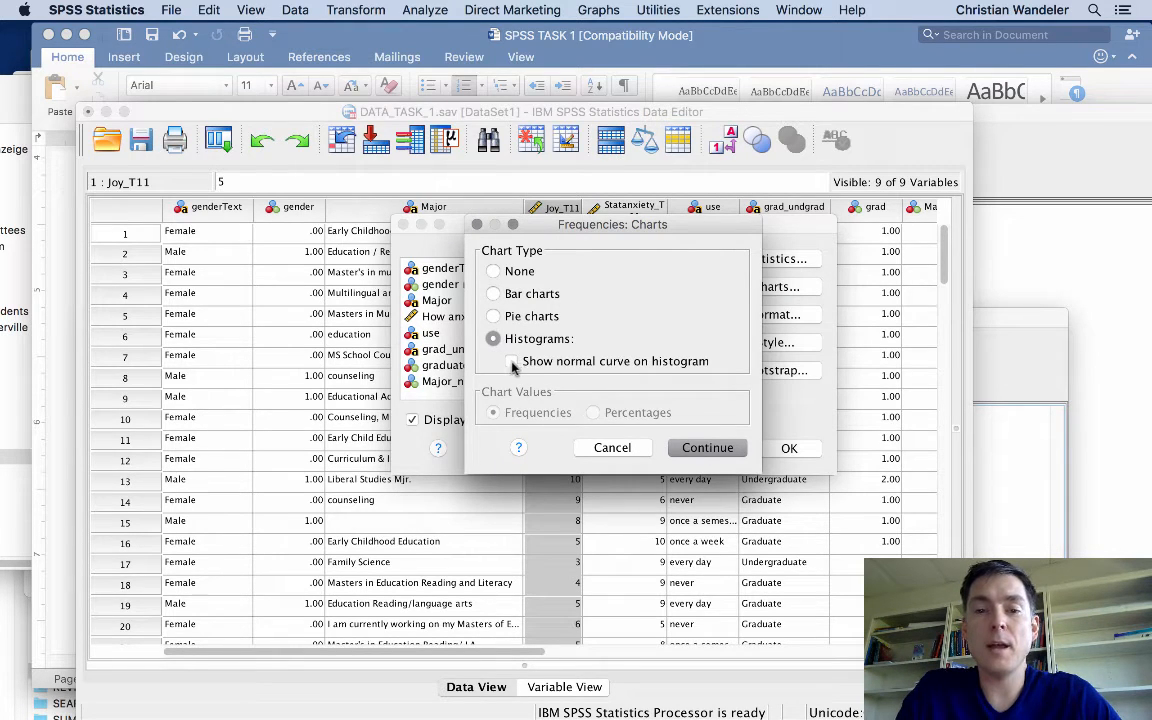
{"action": "left_click", "coordinate": [511, 362]}
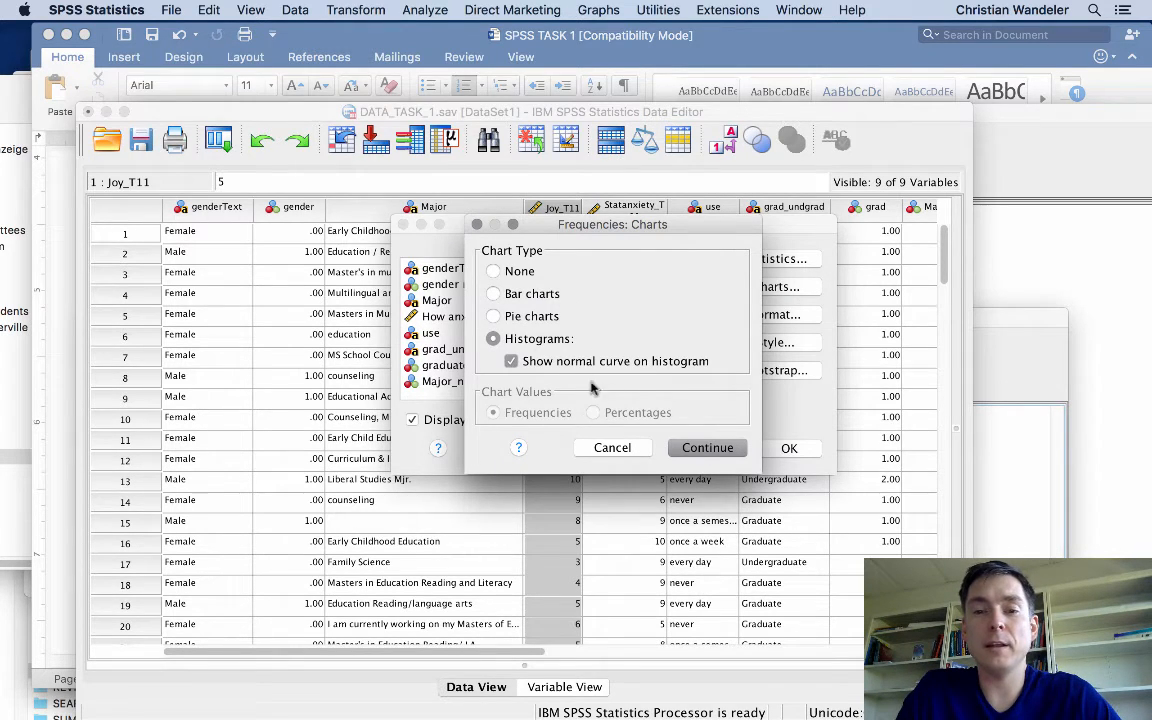
{"action": "left_click", "coordinate": [708, 449]}
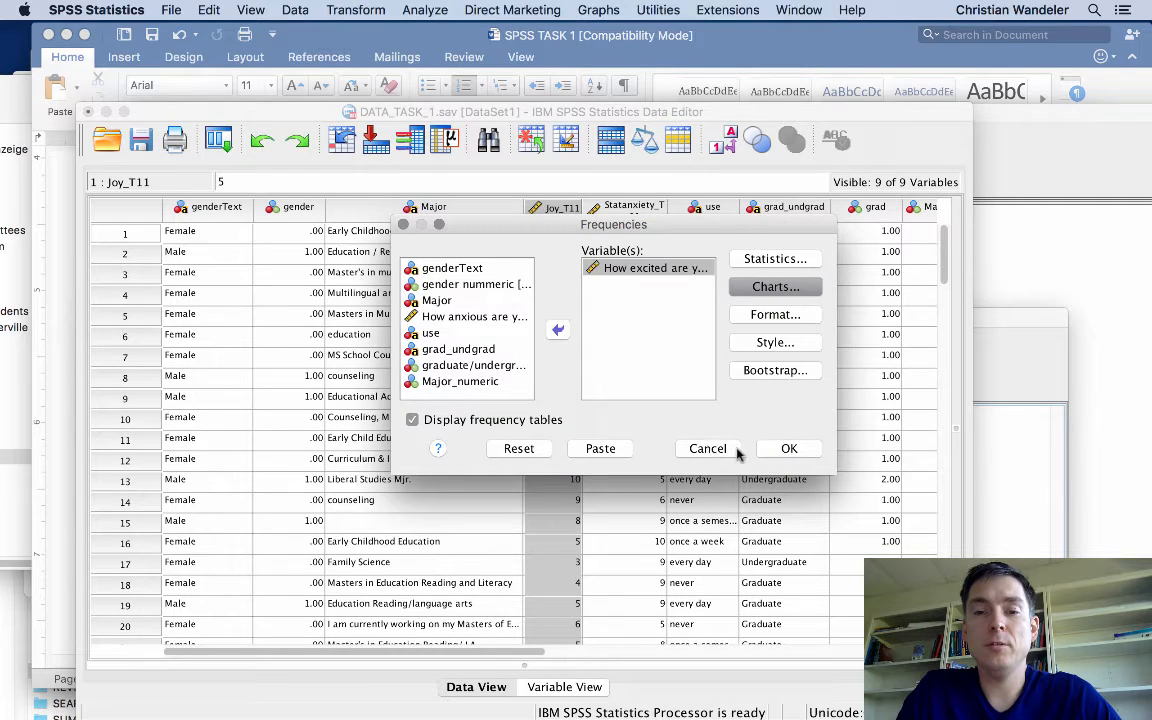
Paste the Joy_T11 frequencies command into Syntax1 and insert two blank lines between the gender and Joy_T11 blocks
{"action": "left_click", "coordinate": [602, 449]}
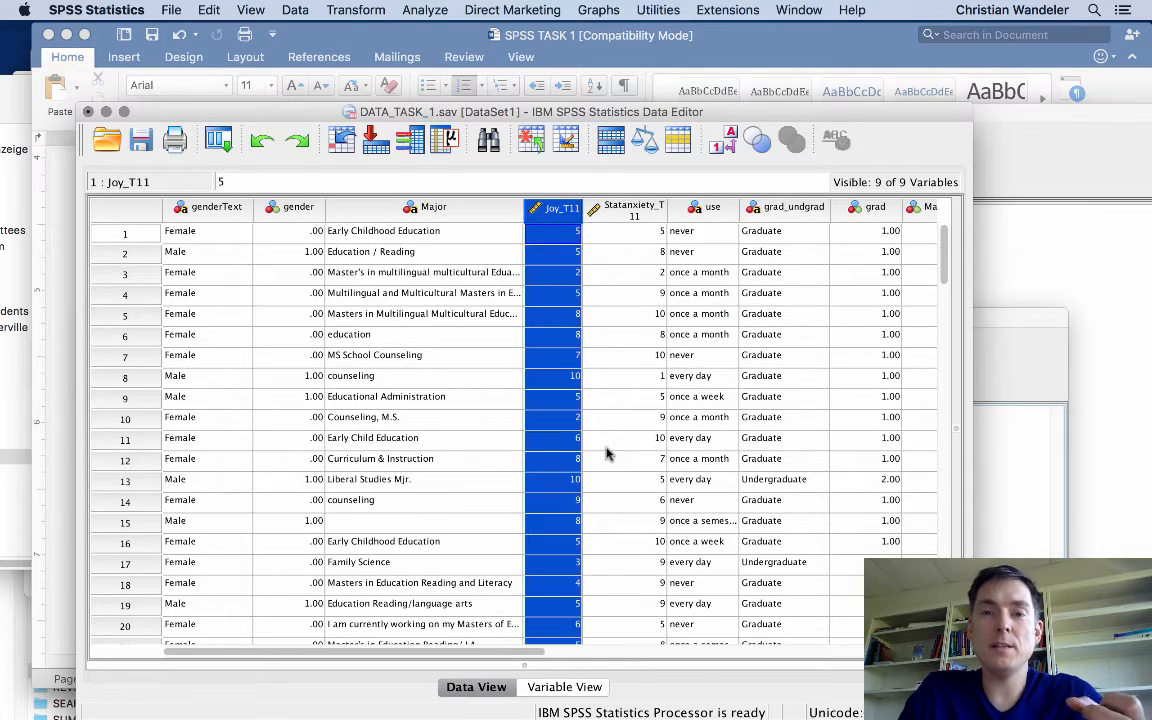
{"action": "left_click", "coordinate": [800, 10]}
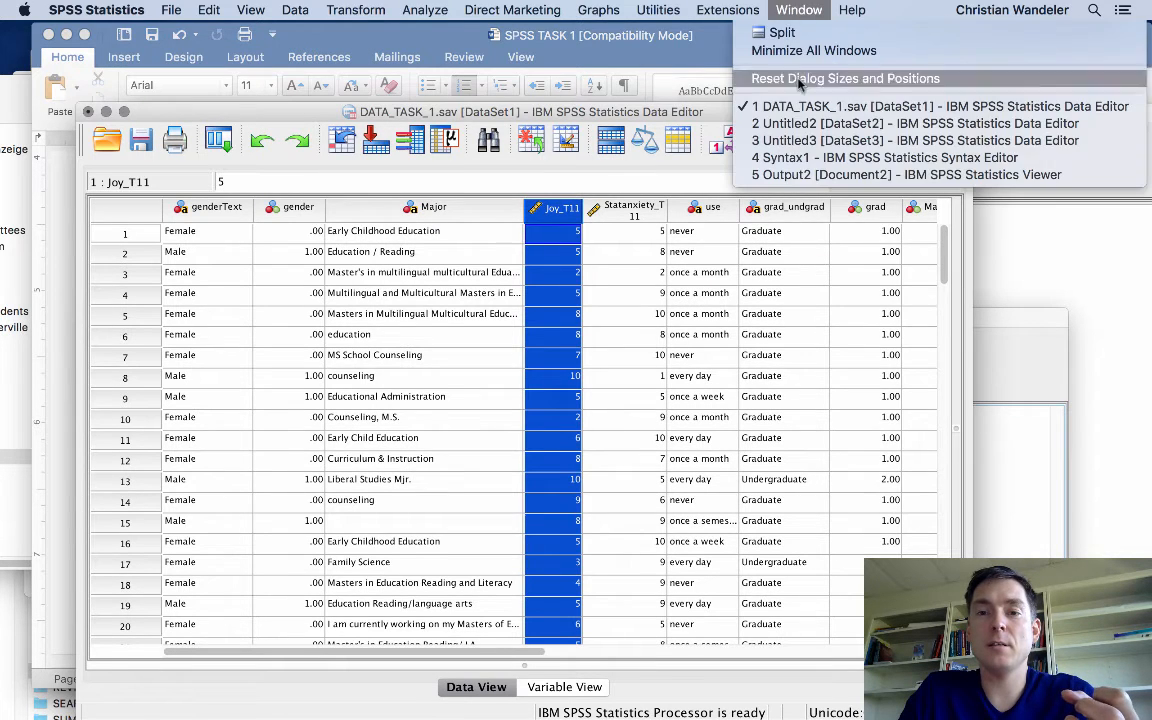
{"action": "left_click", "coordinate": [790, 153]}
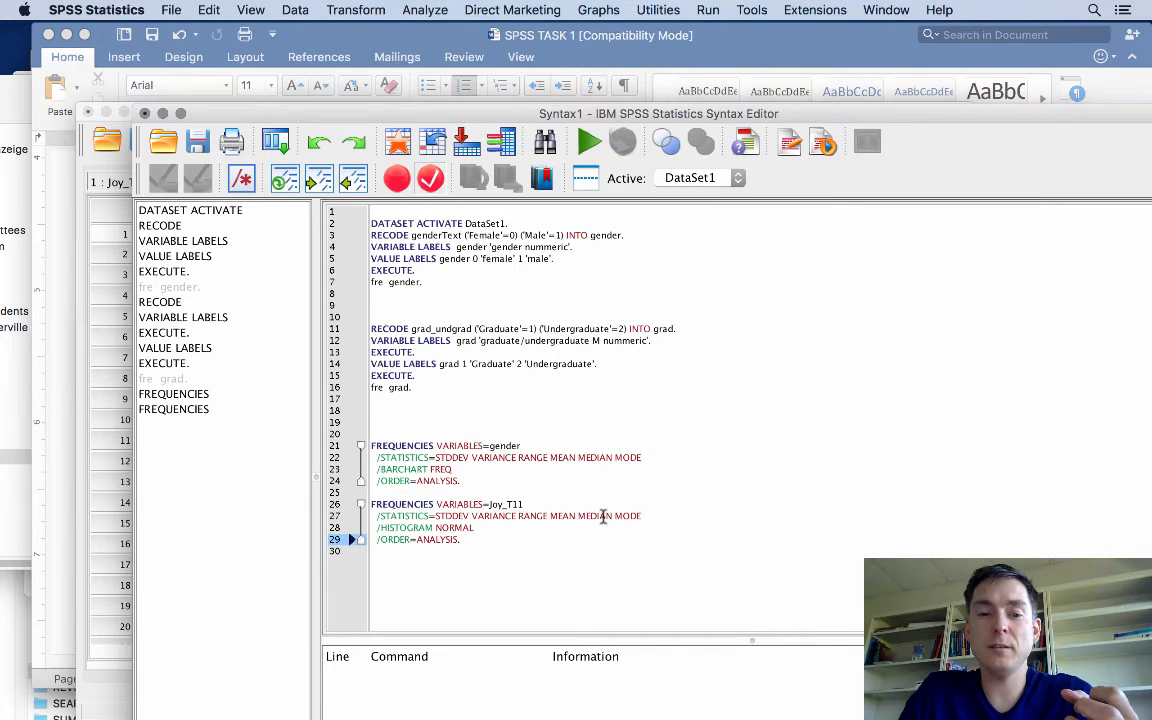
{"action": "left_click", "coordinate": [508, 490]}
{"action": "key", "text": "Return"}
{"action": "key", "text": "Return"}
{"action": "key", "text": "Down"}
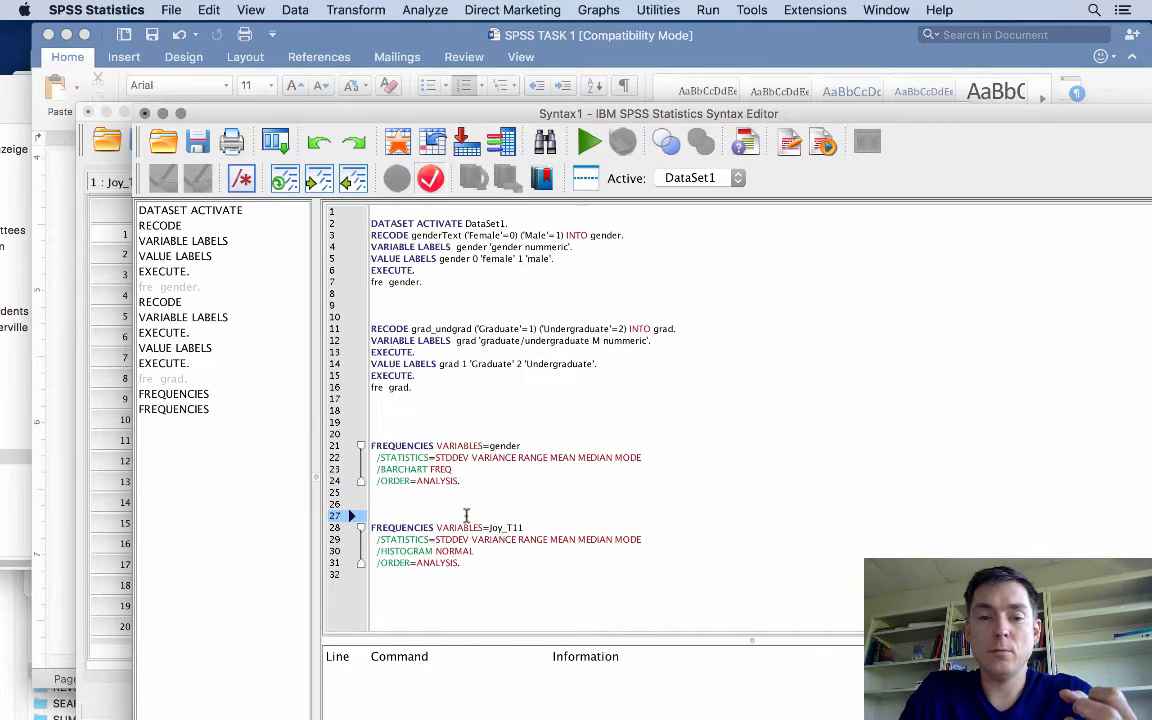
Select the complete FREQUENCIES block for Joy_T11 in the syntax and run only that selection
{"action": "key", "text": "shift+Down"}
{"action": "key", "text": "shift+Down"}
{"action": "key", "text": "shift+Down"}
{"action": "key", "text": "shift+Down"}
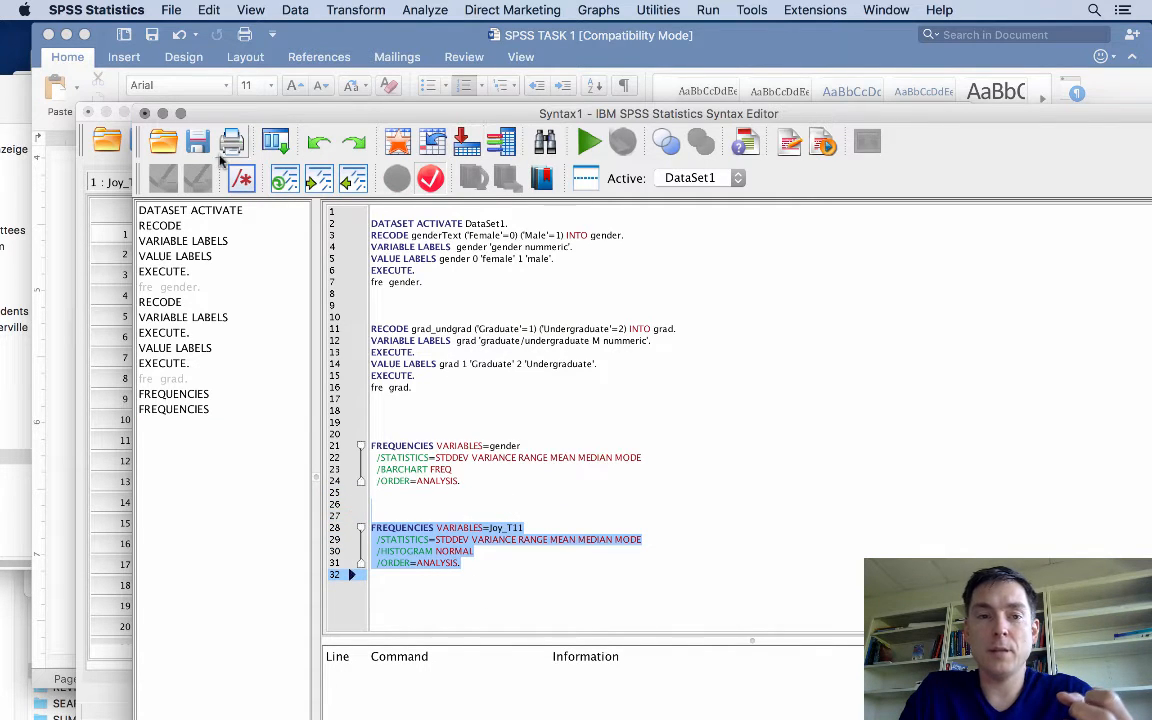
{"action": "left_click", "coordinate": [590, 143]}
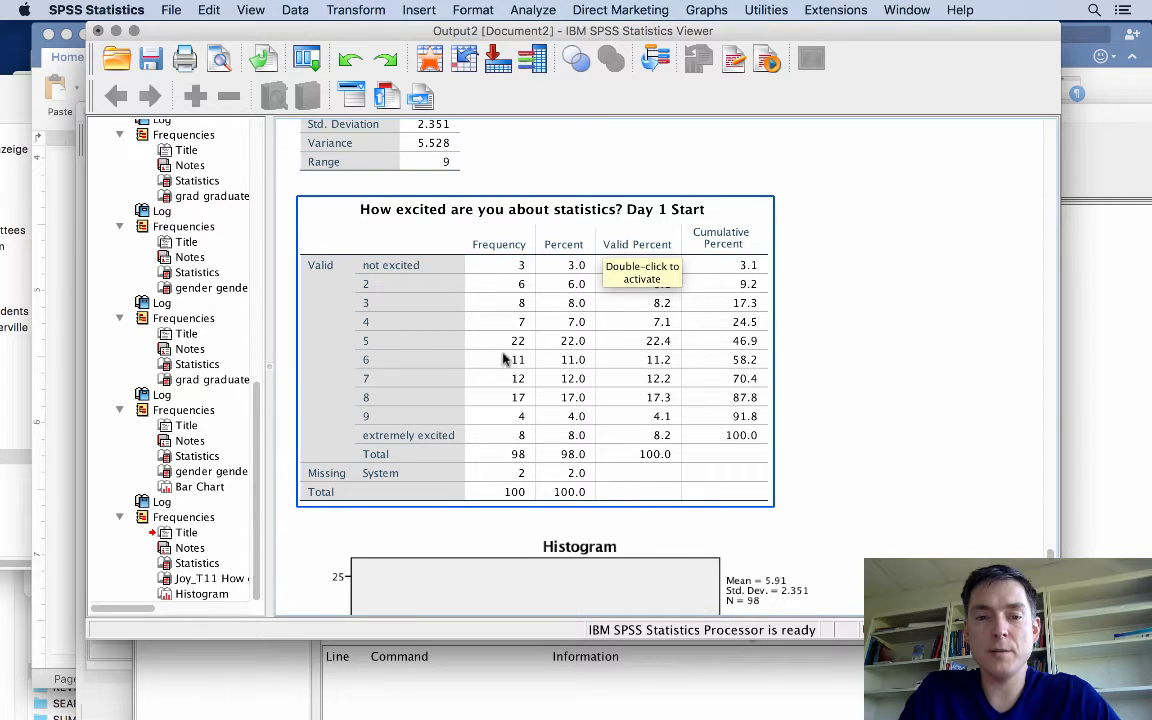
Examine the Joy_T11 output, comparing the Statistics table, the frequency table and the histogram with its normal curve
{"action": "scroll", "coordinate": [506, 358], "scroll_direction": "up", "scroll_amount": 1}
{"action": "scroll", "coordinate": [506, 358], "scroll_direction": "down", "scroll_amount": 5}
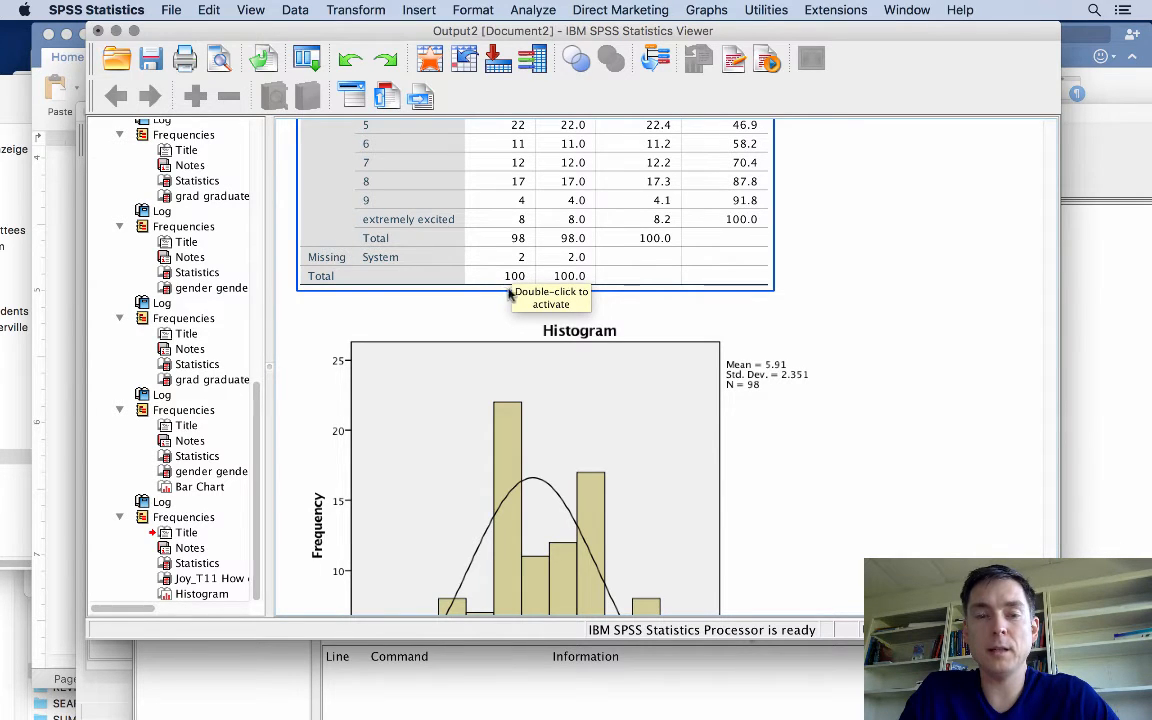
{"action": "scroll", "coordinate": [522, 262], "scroll_direction": "up", "scroll_amount": 3}
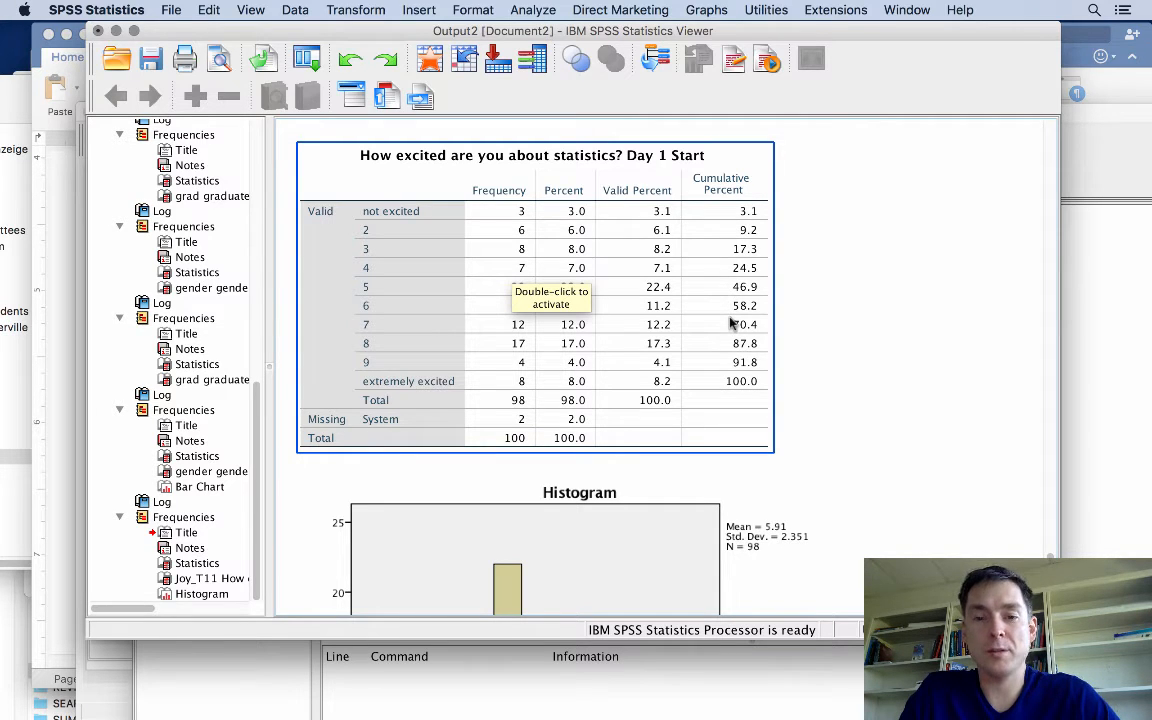
{"action": "scroll", "coordinate": [730, 323], "scroll_direction": "down", "scroll_amount": 8}
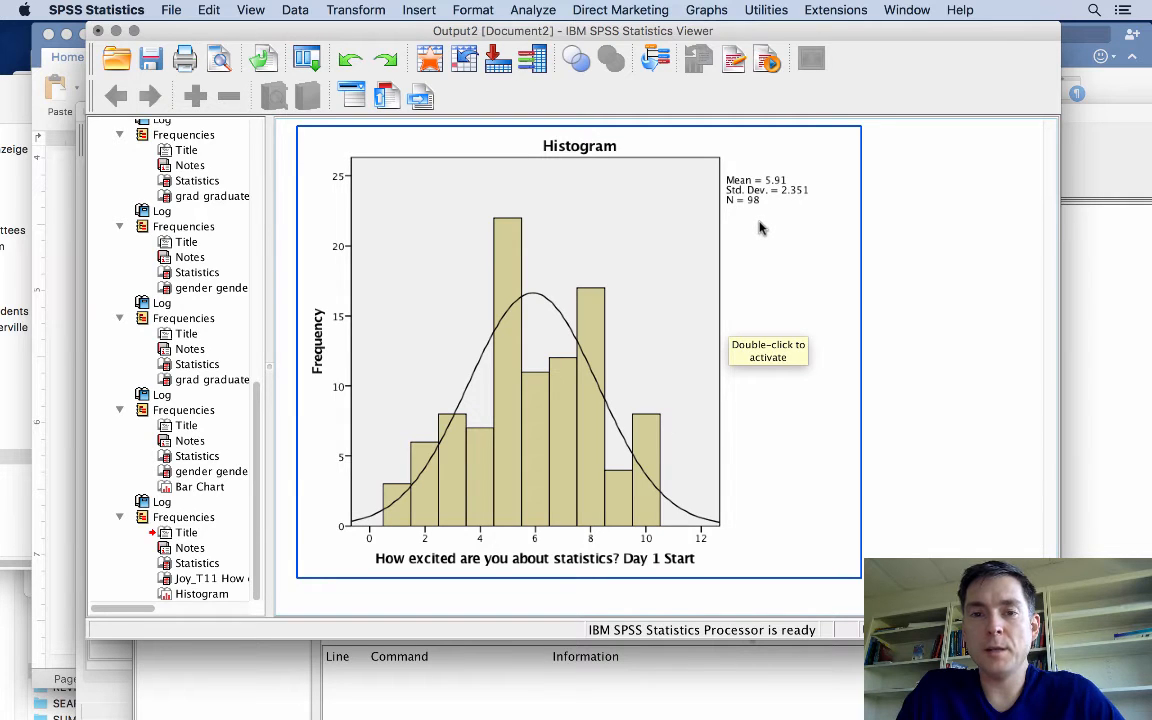
{"action": "scroll", "coordinate": [758, 228], "scroll_direction": "up", "scroll_amount": 15}
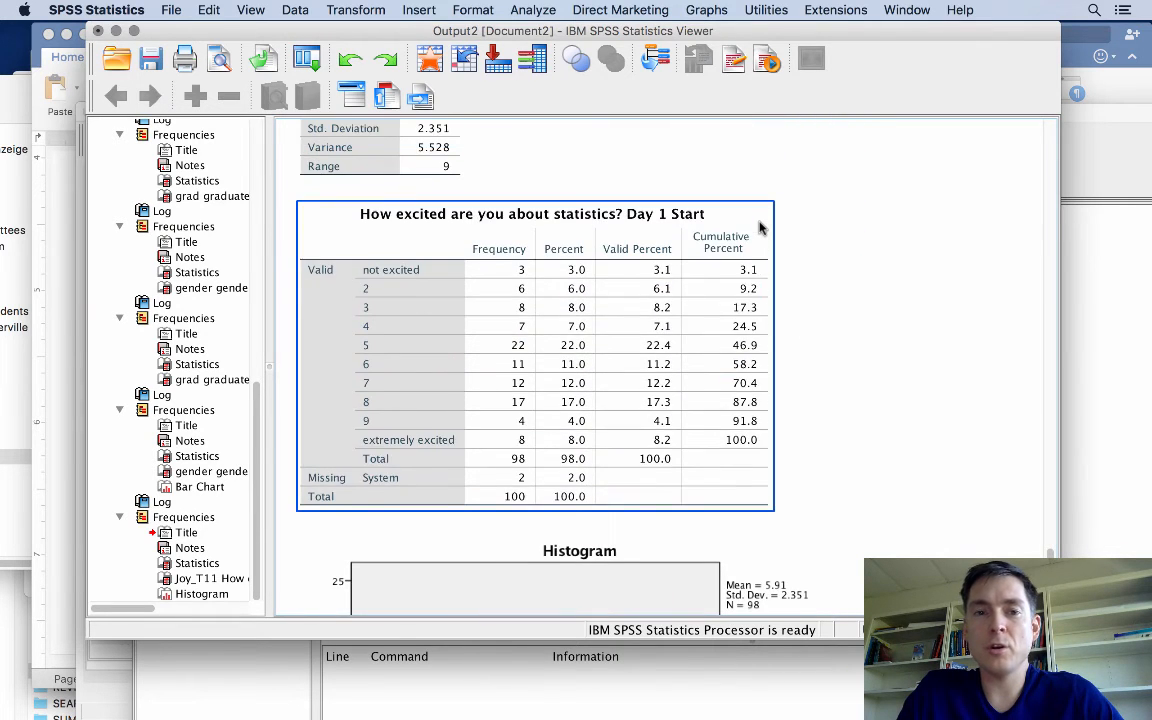
{"action": "left_click", "coordinate": [517, 277]}
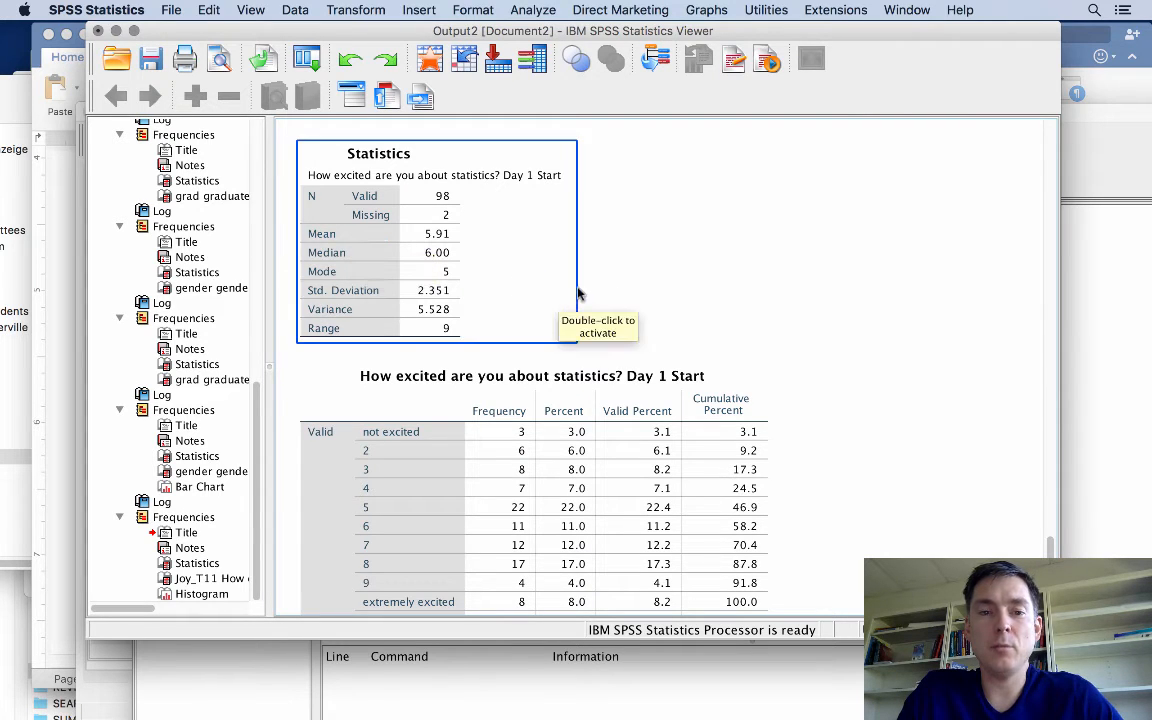
{"action": "left_click", "coordinate": [409, 313]}
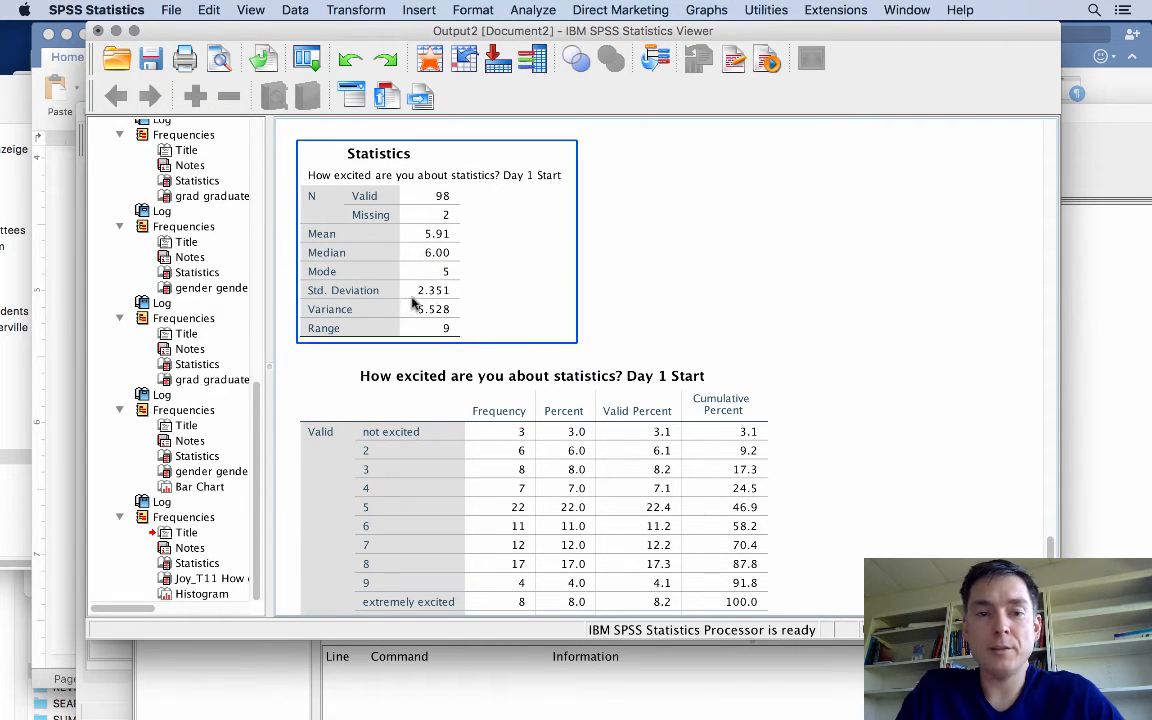
{"action": "scroll", "coordinate": [700, 296], "scroll_direction": "down", "scroll_amount": 2}
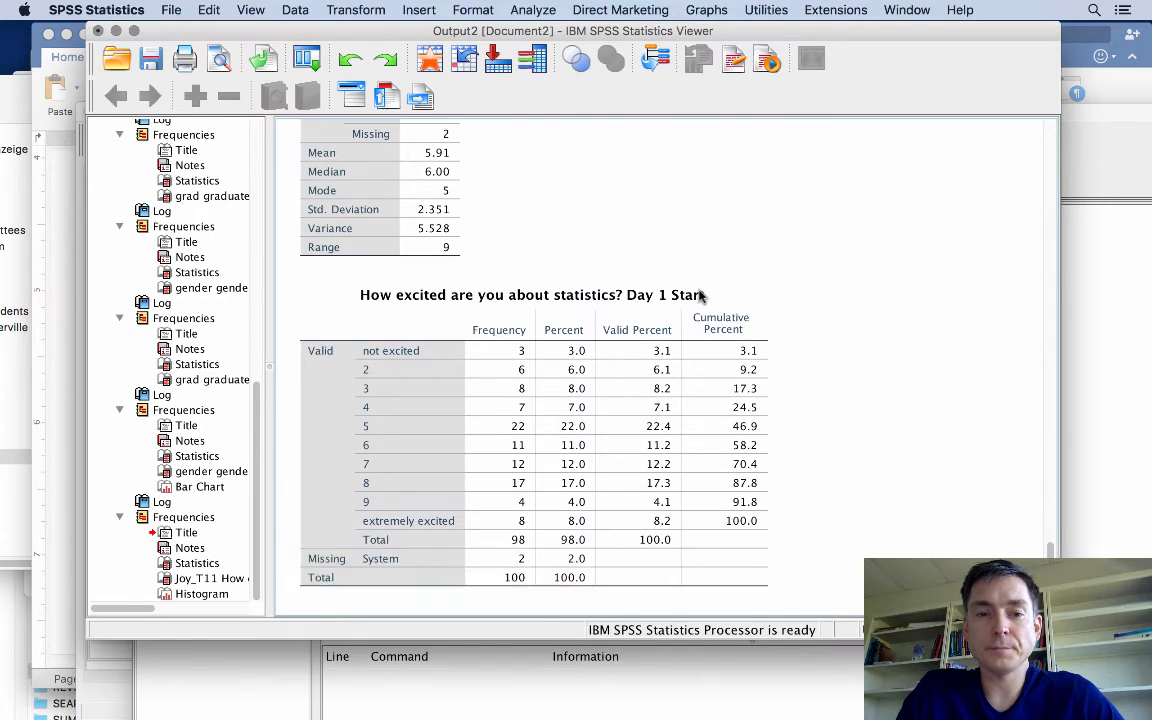
{"action": "scroll", "coordinate": [700, 296], "scroll_direction": "down", "scroll_amount": 1}
{"action": "scroll", "coordinate": [630, 183], "scroll_direction": "up", "scroll_amount": 2}
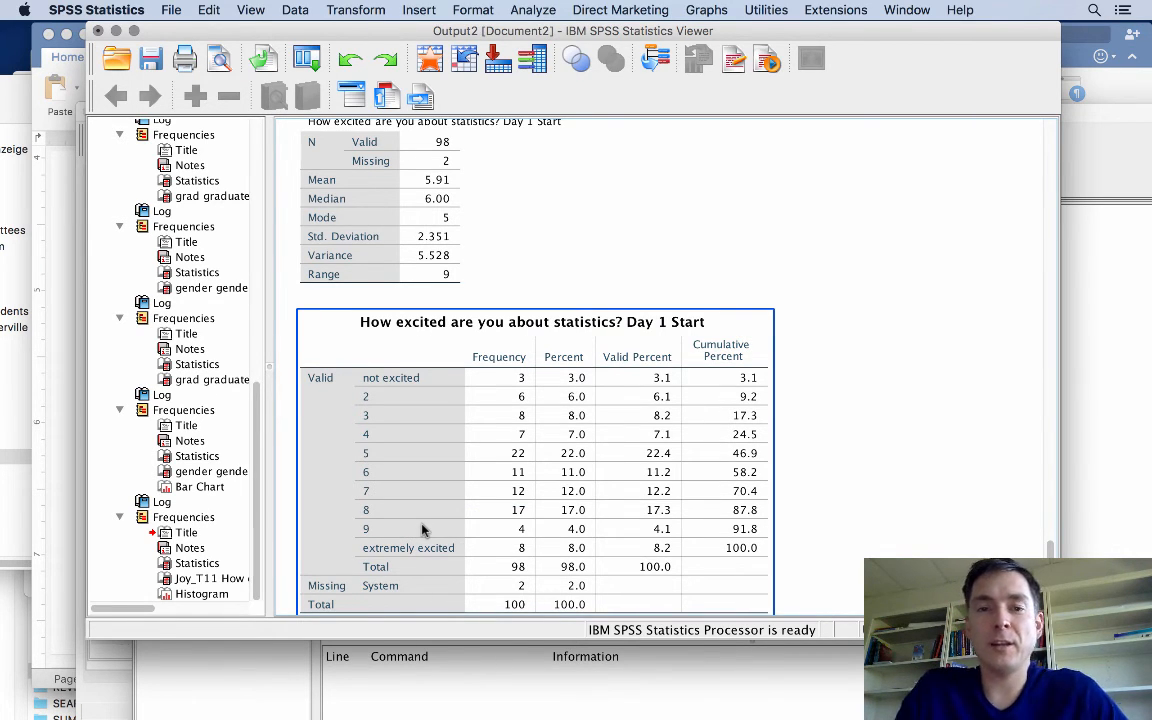
{"action": "scroll", "coordinate": [422, 530], "scroll_direction": "down", "scroll_amount": 3}
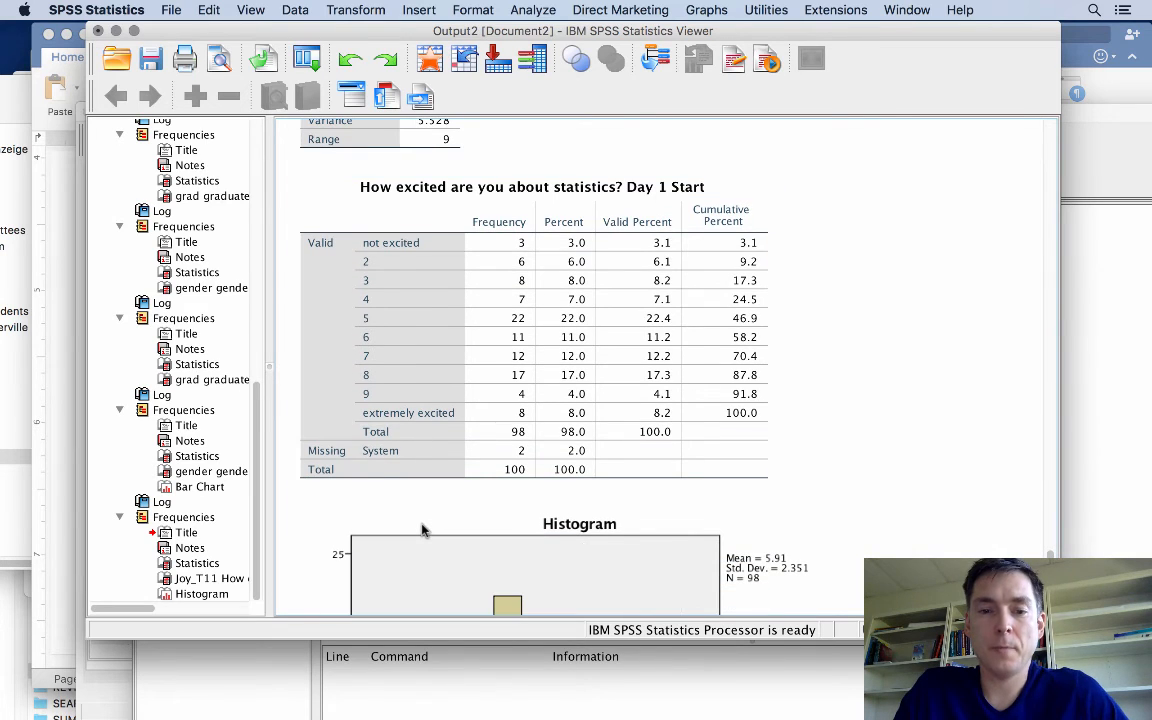
Move the output viewer window lower so that the Word document window behind it is accessible
{"action": "key", "text": "super+Tab"}
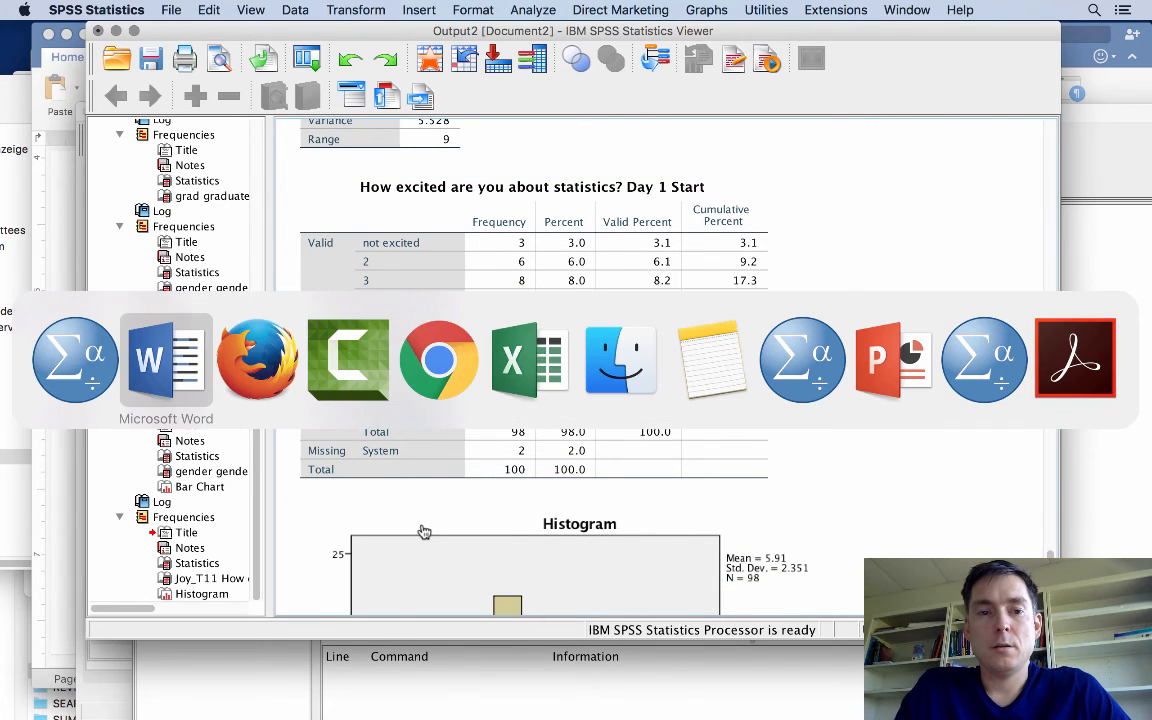
{"action": "key", "text": "super+Tab"}
{"action": "key", "text": "super+Tab"}
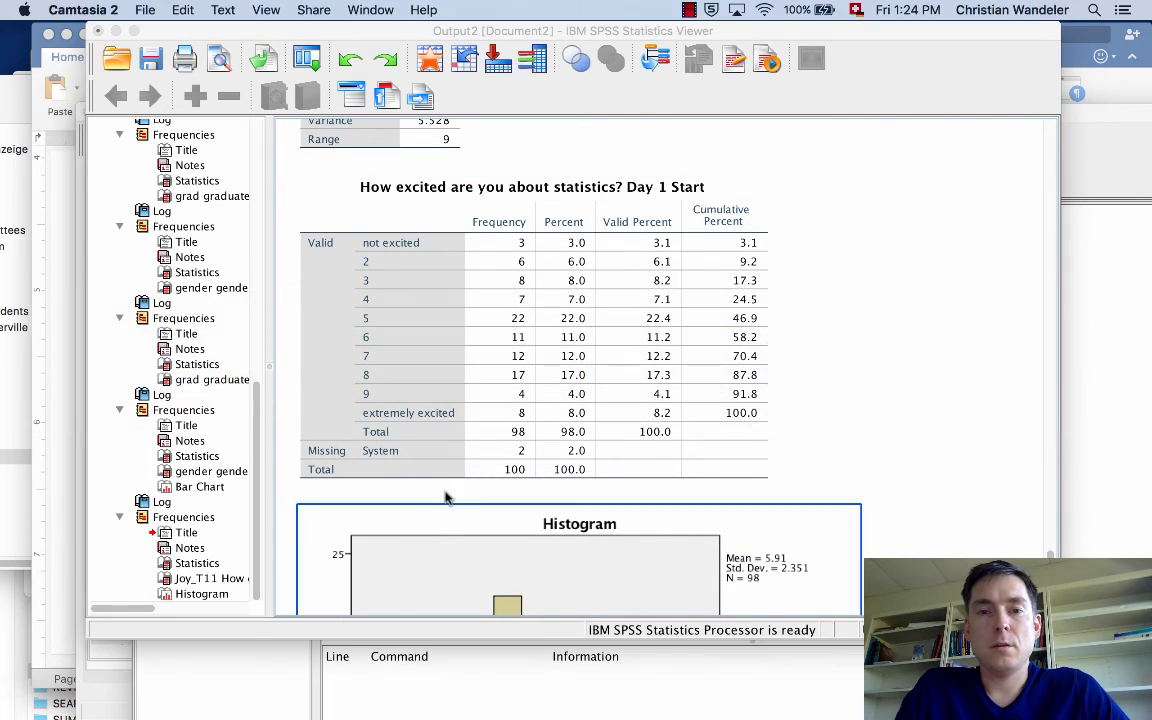
{"action": "left_click_drag", "start_coordinate": [571, 33], "coordinate": [600, 160]}
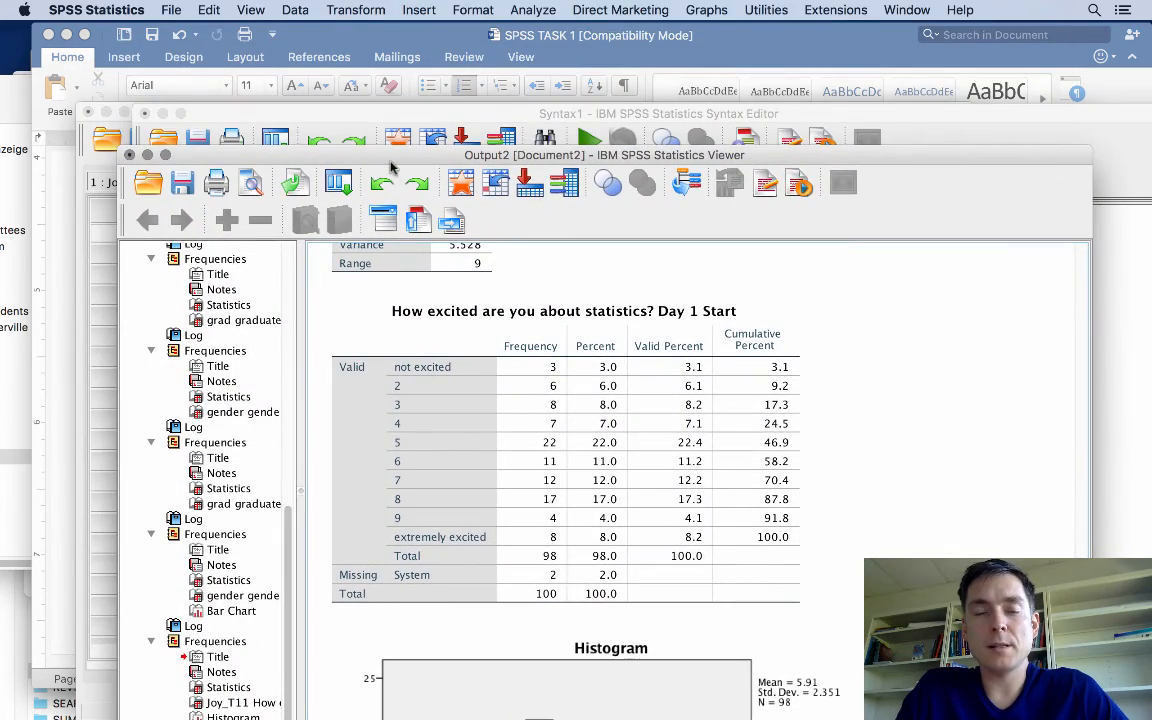
{"action": "left_click_drag", "start_coordinate": [391, 166], "coordinate": [364, 125]}
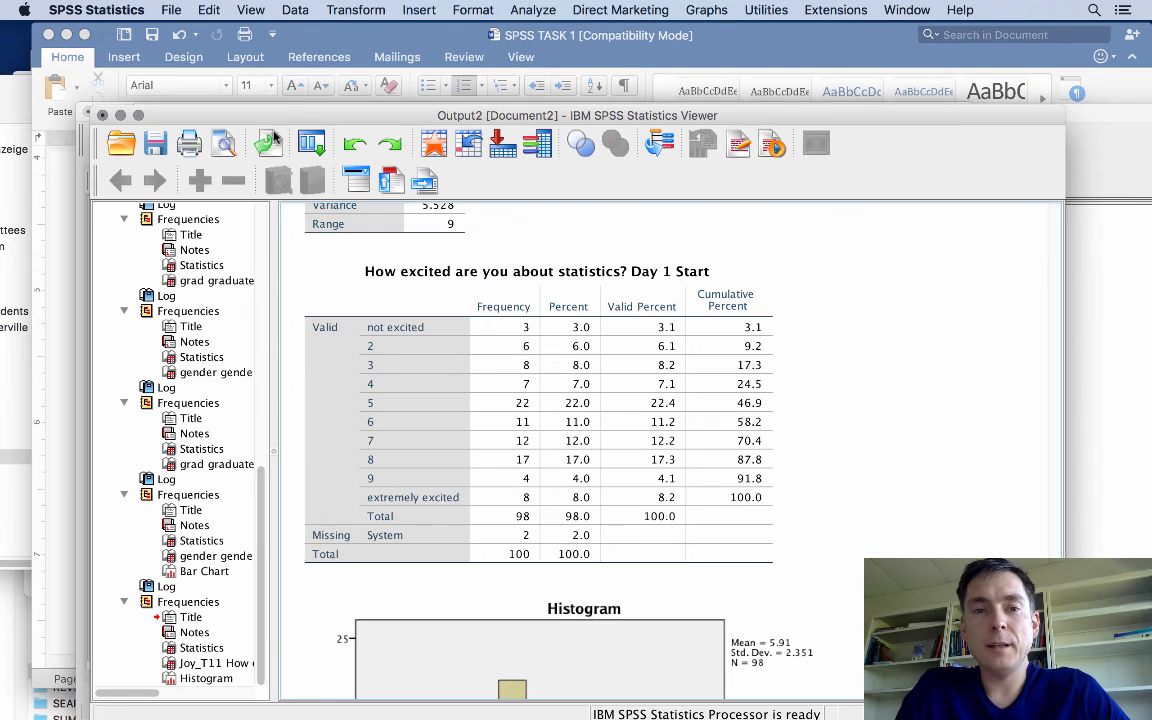
{"action": "left_click", "coordinate": [172, 9]}
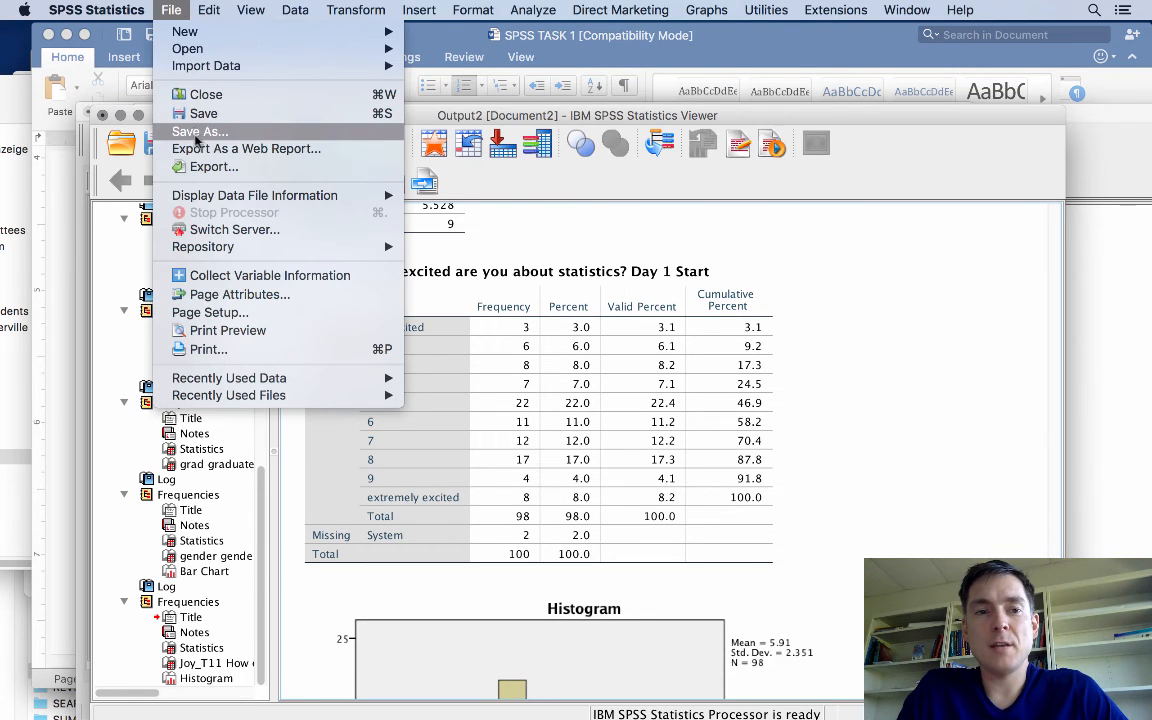
{"action": "left_click", "coordinate": [198, 132]}
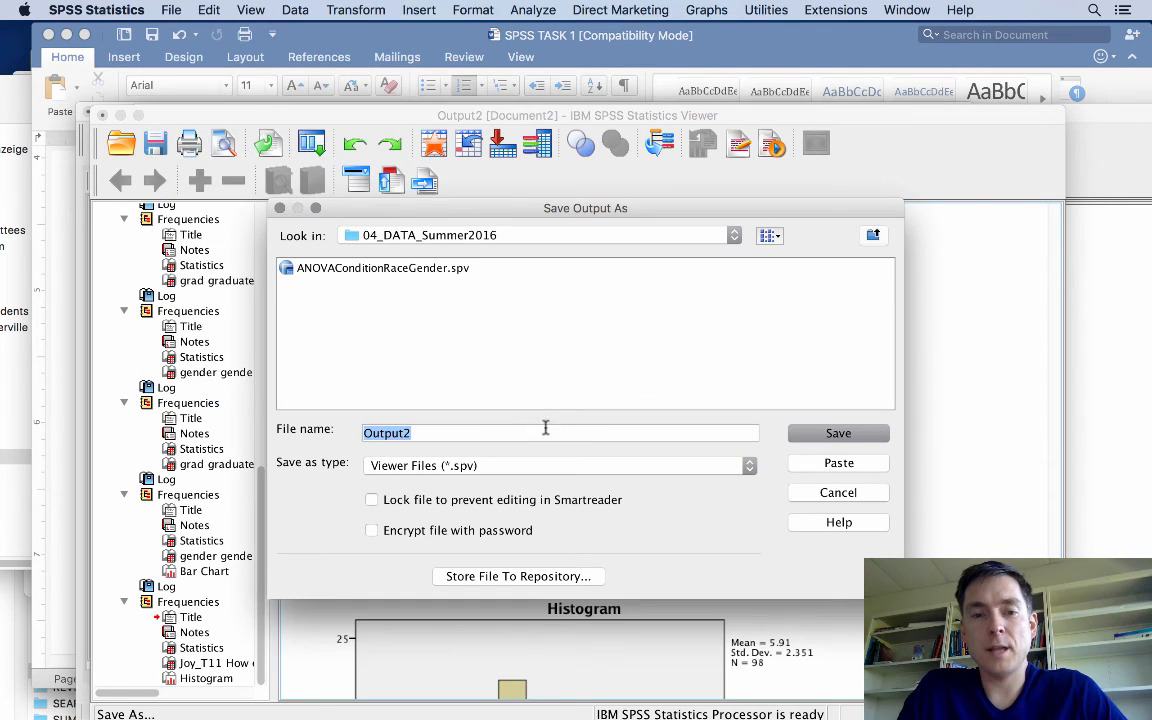
{"action": "left_click", "coordinate": [836, 494]}
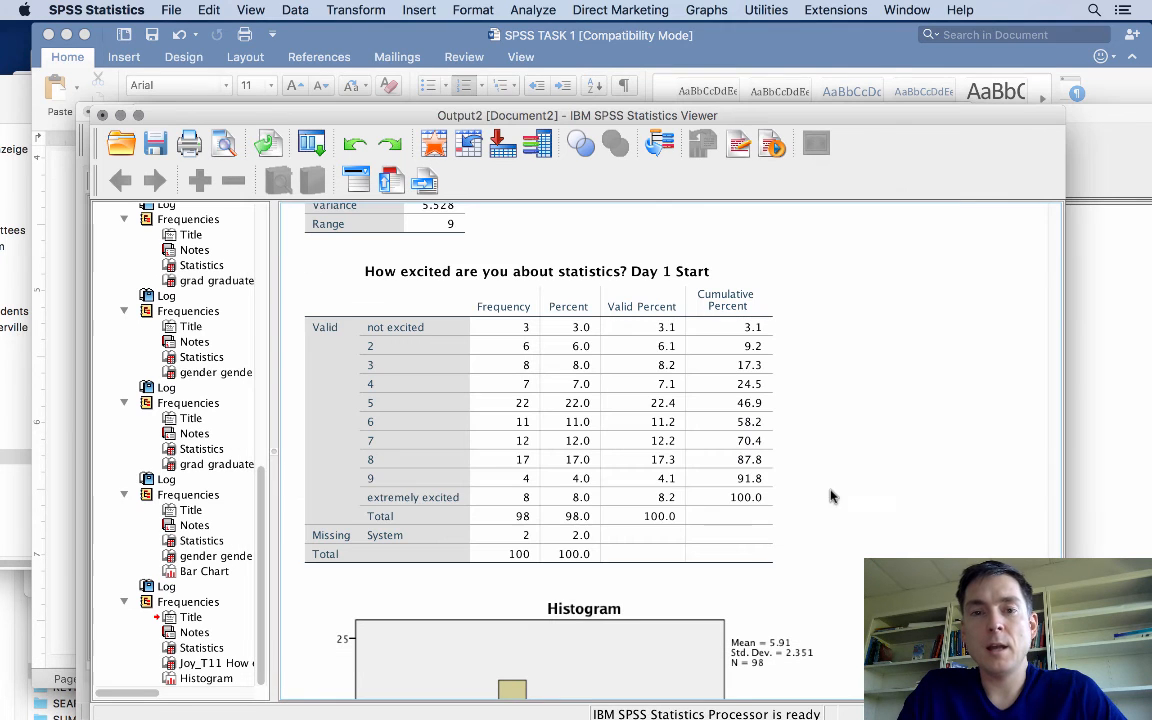
Move the output viewer window lower and bring the Syntax1 editor to the front
{"action": "left_click_drag", "start_coordinate": [661, 123], "coordinate": [672, 305]}
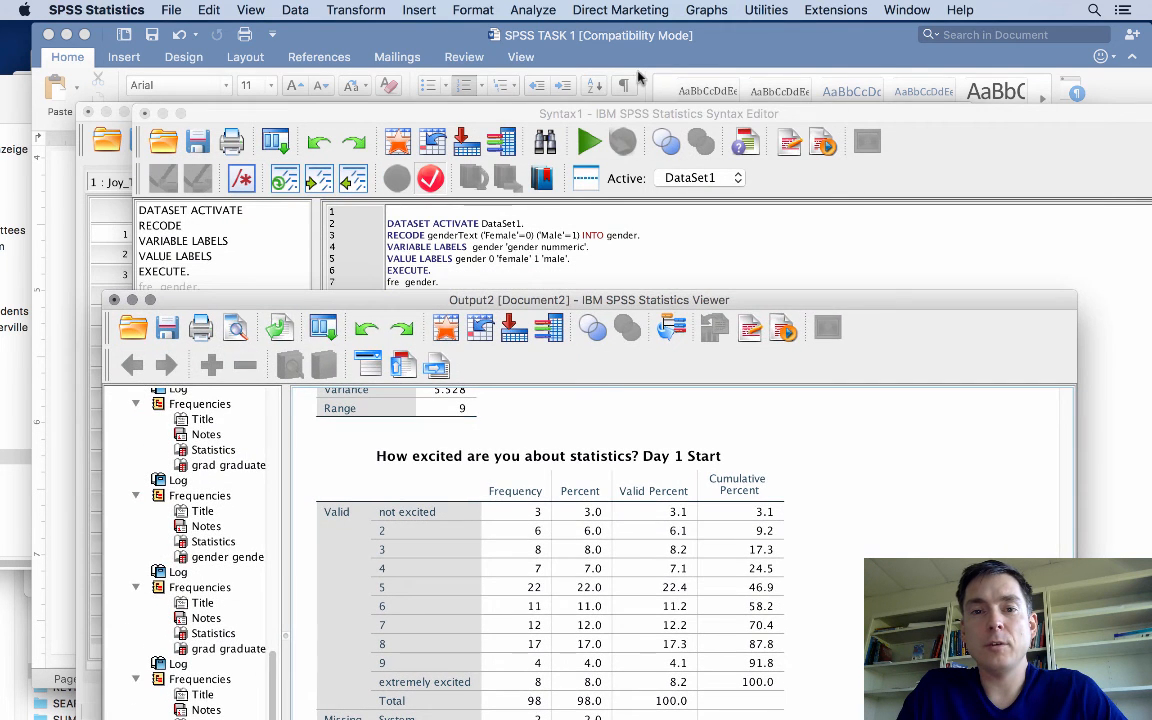
{"action": "left_click", "coordinate": [570, 108]}
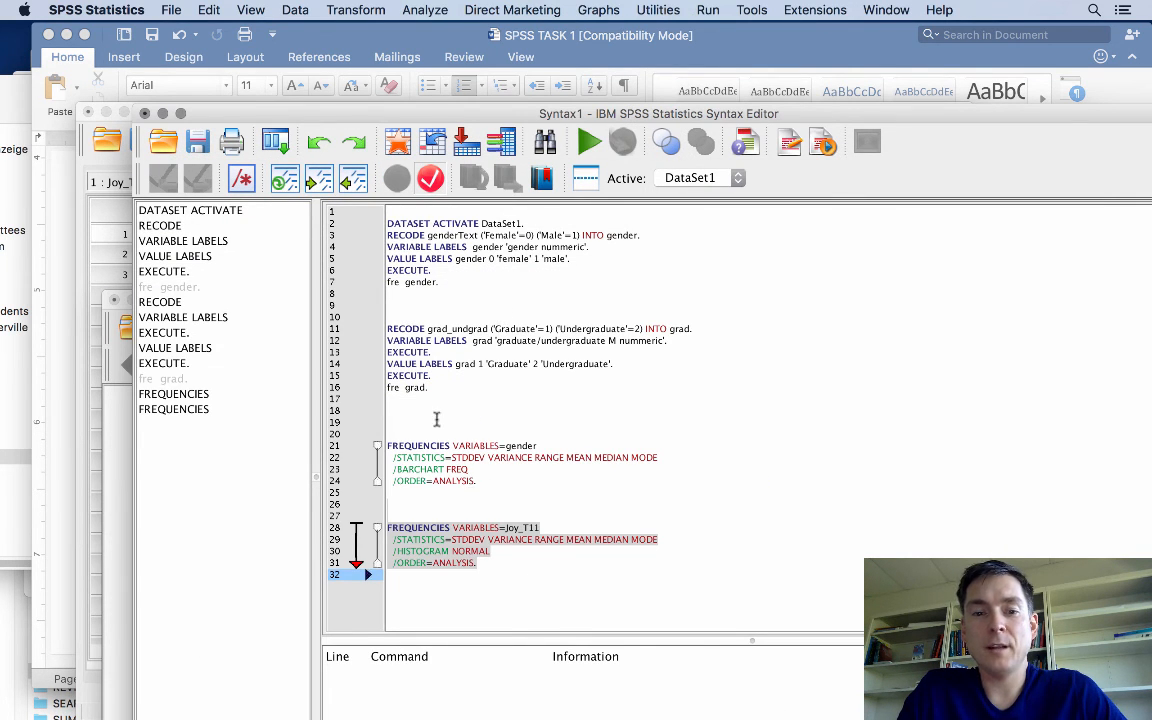
{"action": "left_click", "coordinate": [171, 9]}
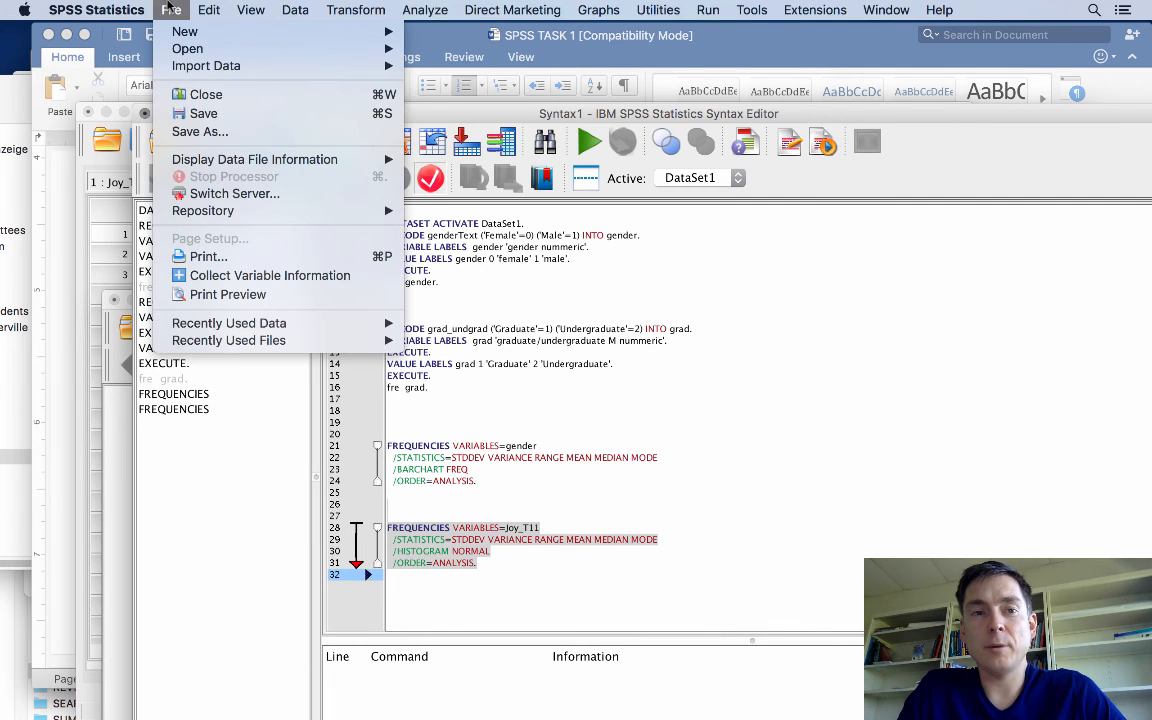
{"action": "left_click", "coordinate": [178, 14]}
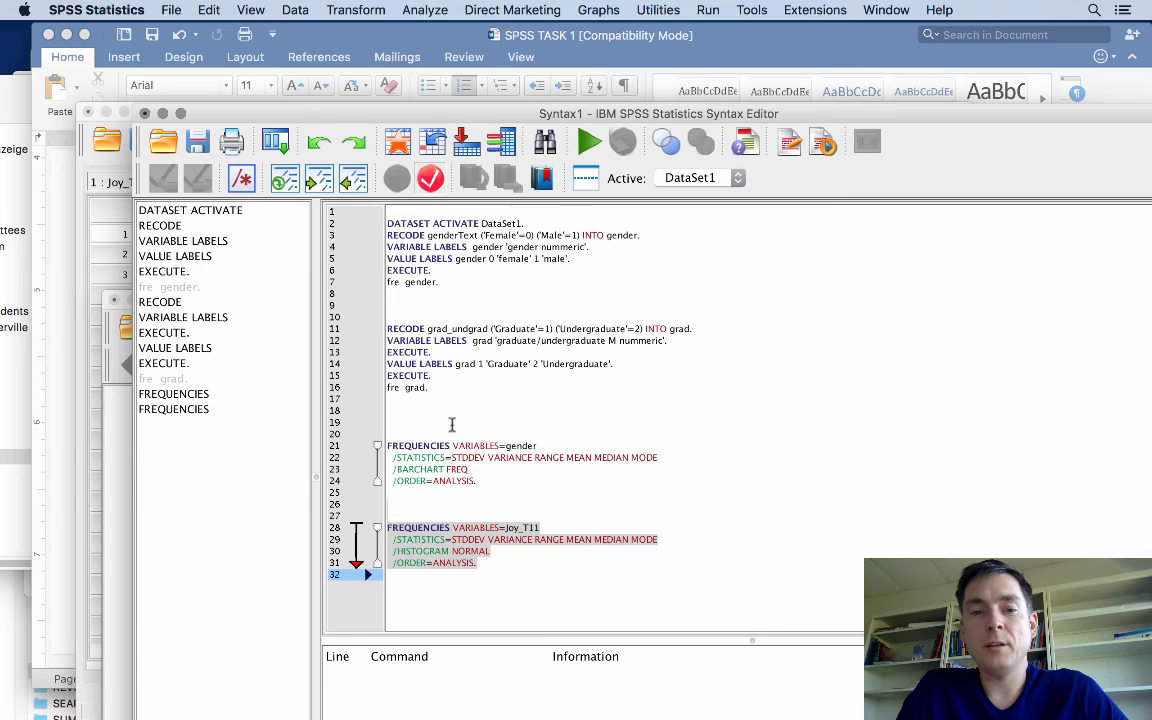
Rerun only the Joy_T11 FREQUENCIES command with its statistics and normal-curve histogram from Syntax1
{"action": "left_click_drag", "start_coordinate": [461, 411], "coordinate": [482, 575]}
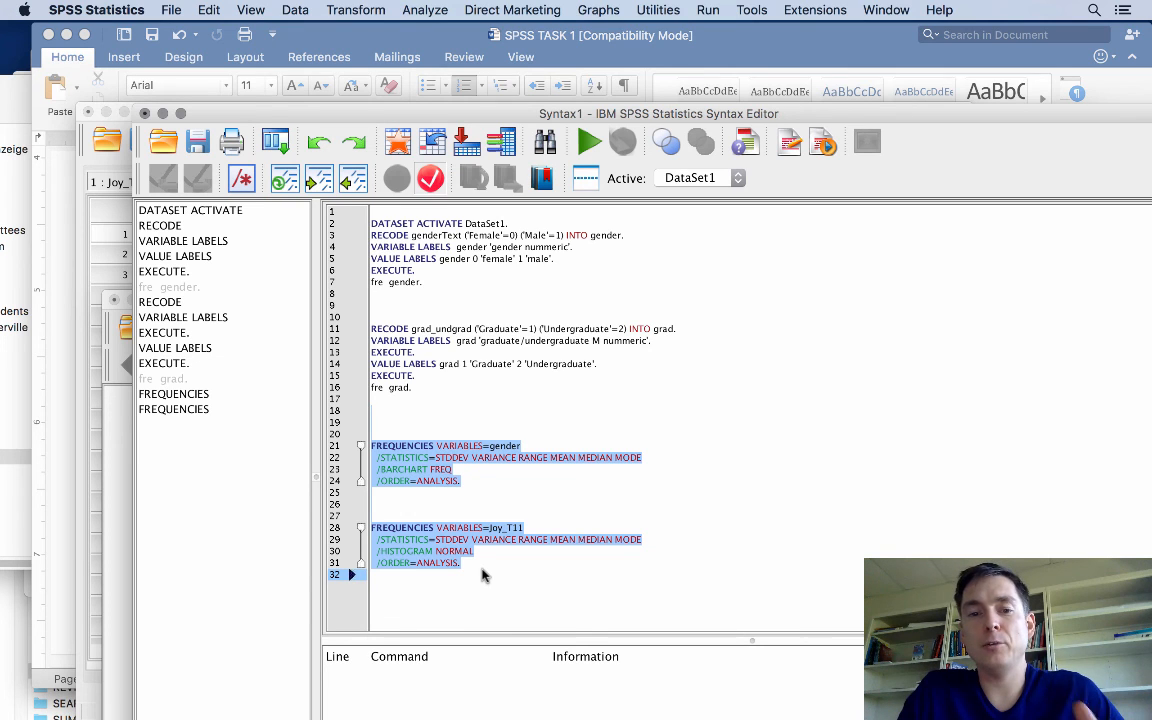
{"action": "left_click", "coordinate": [455, 508]}
{"action": "left_click_drag", "start_coordinate": [455, 512], "coordinate": [478, 560]}
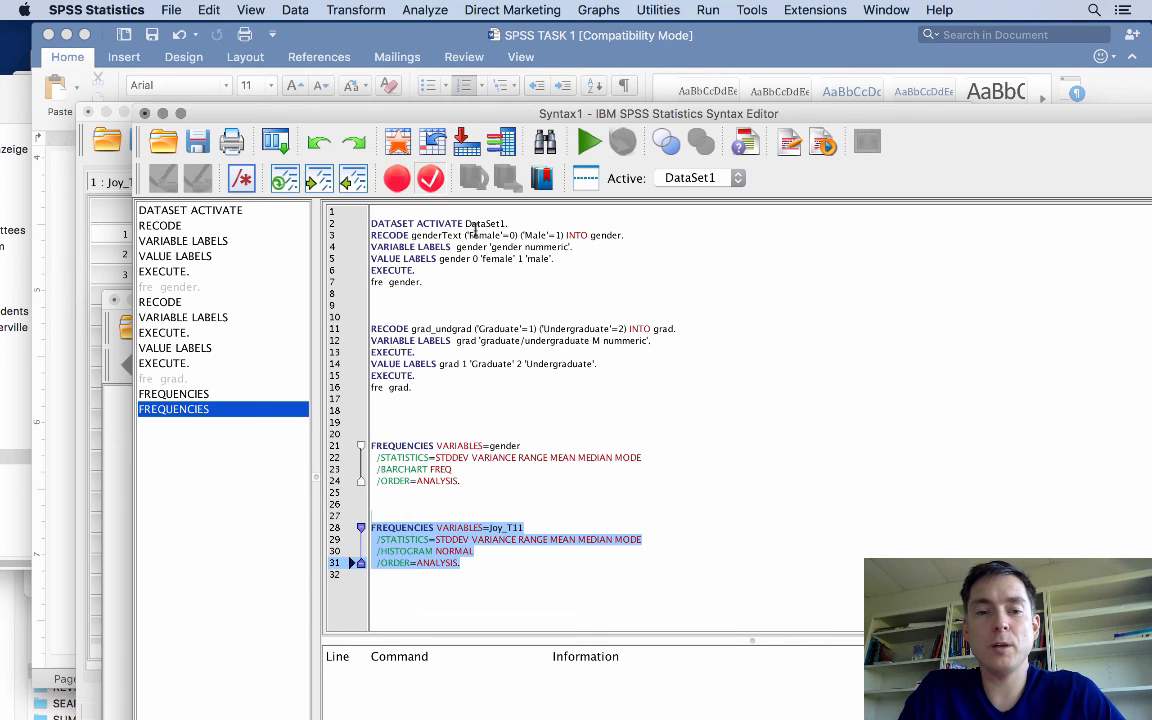
{"action": "left_click", "coordinate": [590, 144]}
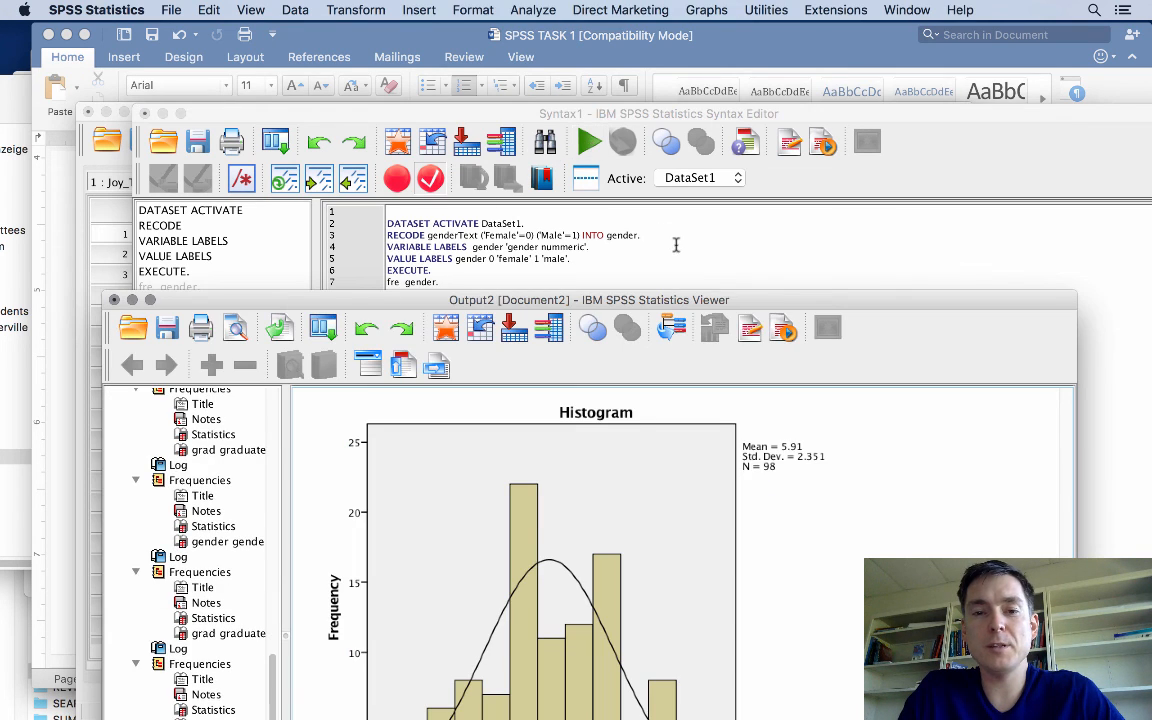
Move the output viewer up and review the rerun Joy_T11 Statistics table, frequency table and histogram
{"action": "left_click_drag", "start_coordinate": [681, 300], "coordinate": [676, 18]}
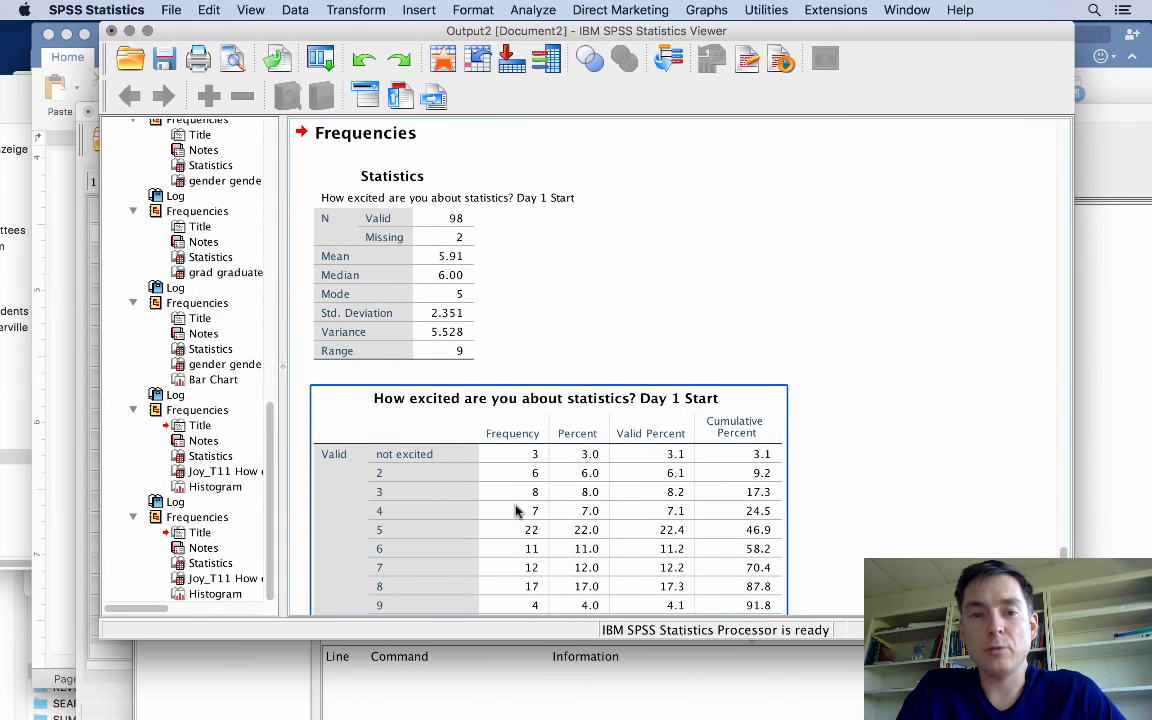
{"action": "scroll", "coordinate": [514, 512], "scroll_direction": "down", "scroll_amount": 10}
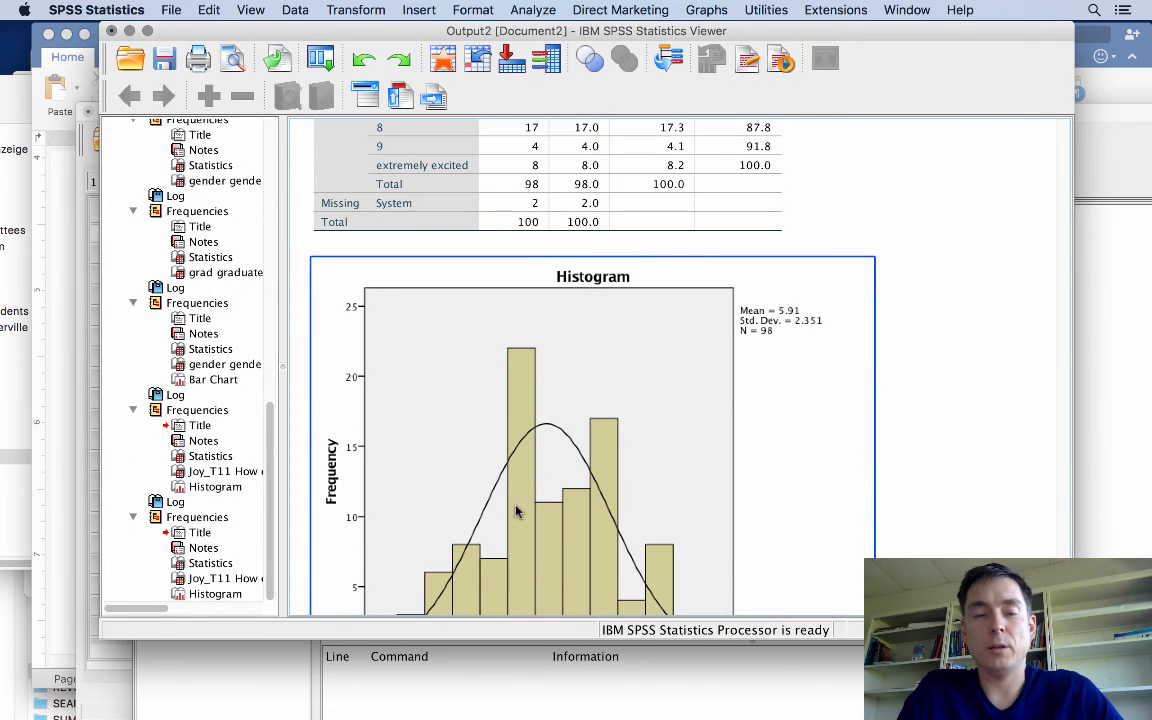
{"action": "key", "text": "super+Tab"}
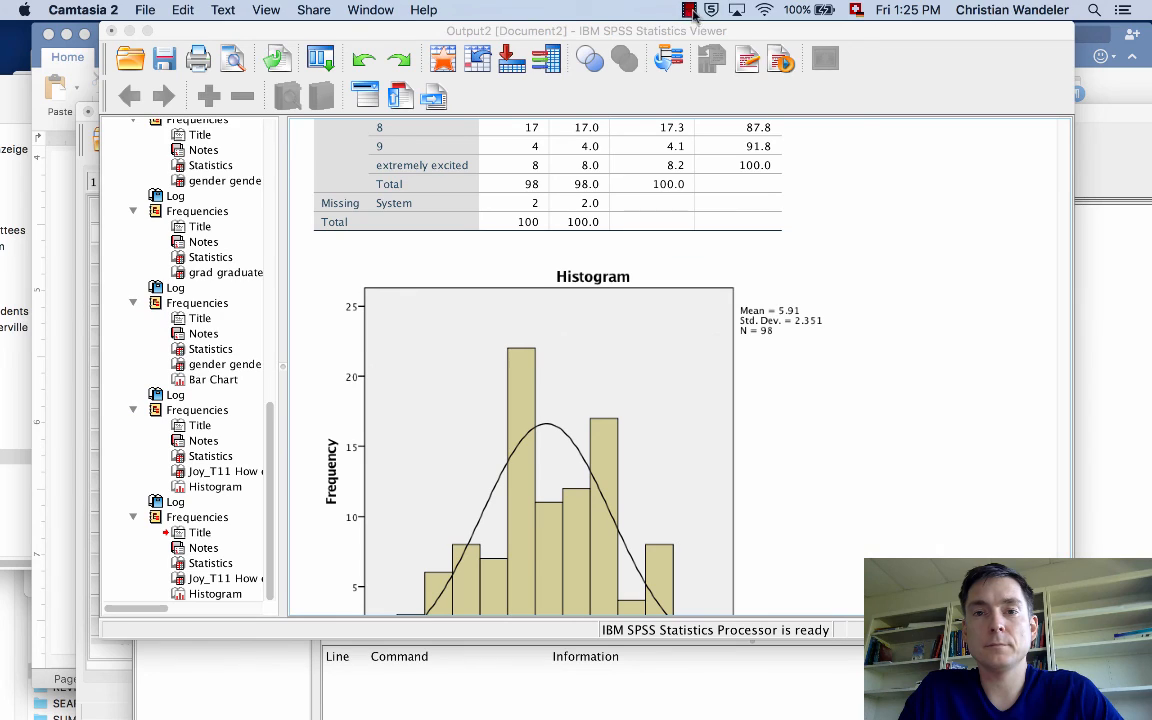